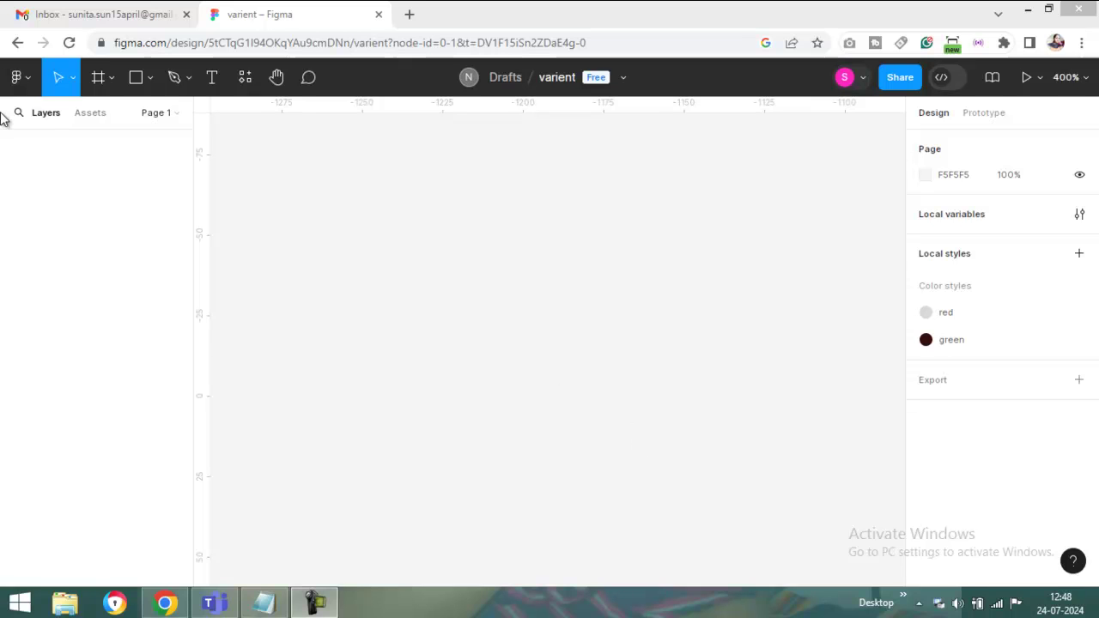
Step: Draw a small 47×17 grey rectangle on the canvas with the Rectangle tool
{"action": "left_click", "coordinate": [134, 79]}
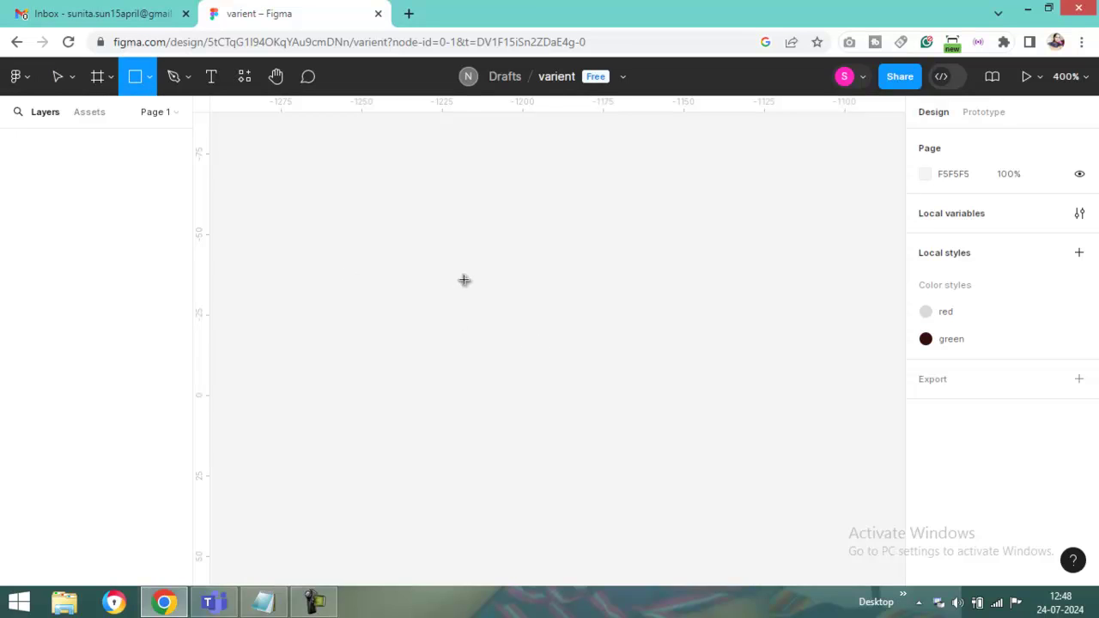
{"action": "mouse_move", "coordinate": [447, 269]}
{"action": "left_mouse_down"}
{"action": "mouse_move", "coordinate": [613, 331]}
{"action": "mouse_move", "coordinate": [599, 323]}
{"action": "left_mouse_up"}
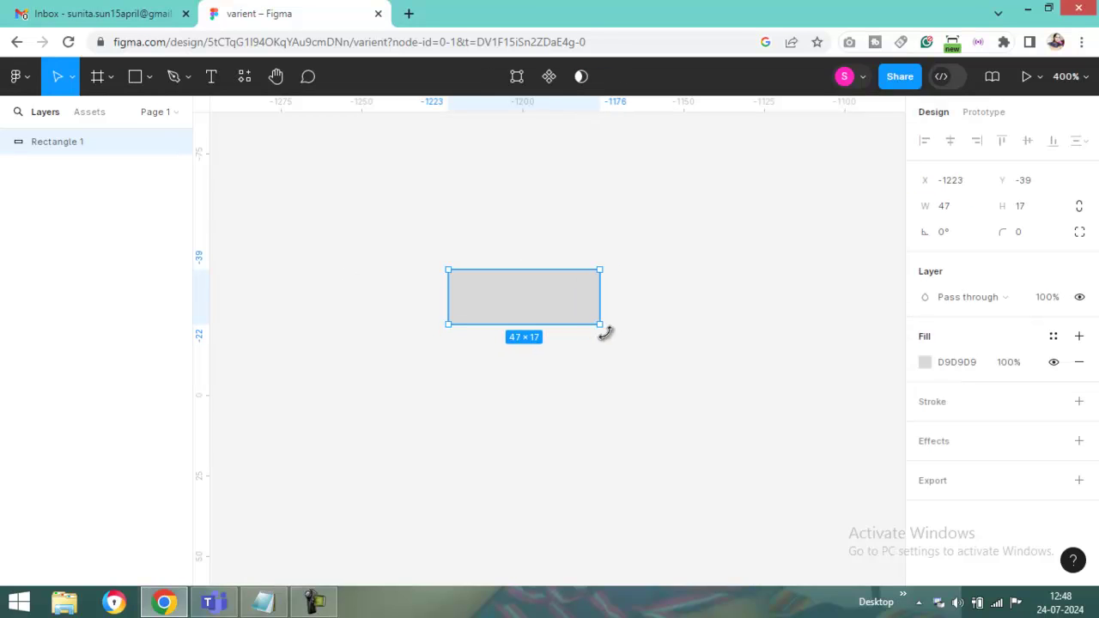
Step: Set the rectangle's fill to dark blue 012FA5
{"action": "left_click", "coordinate": [925, 361]}
{"action": "type", "text": "752D2D"}
{"action": "key", "text": "Return"}
{"action": "left_click", "coordinate": [904, 175]}
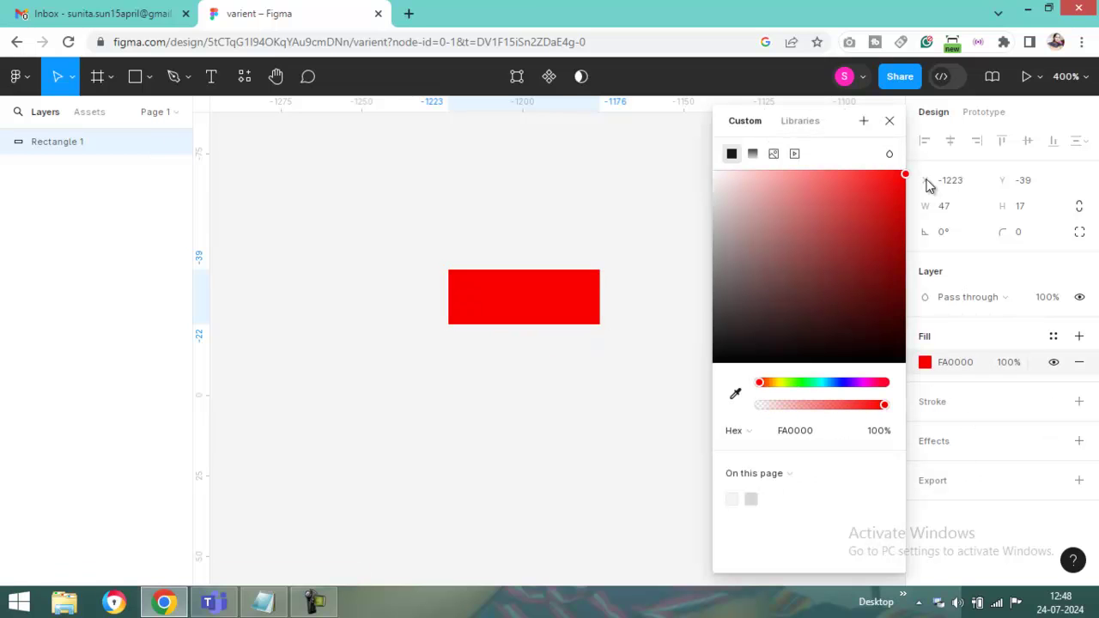
{"action": "left_click", "coordinate": [839, 384]}
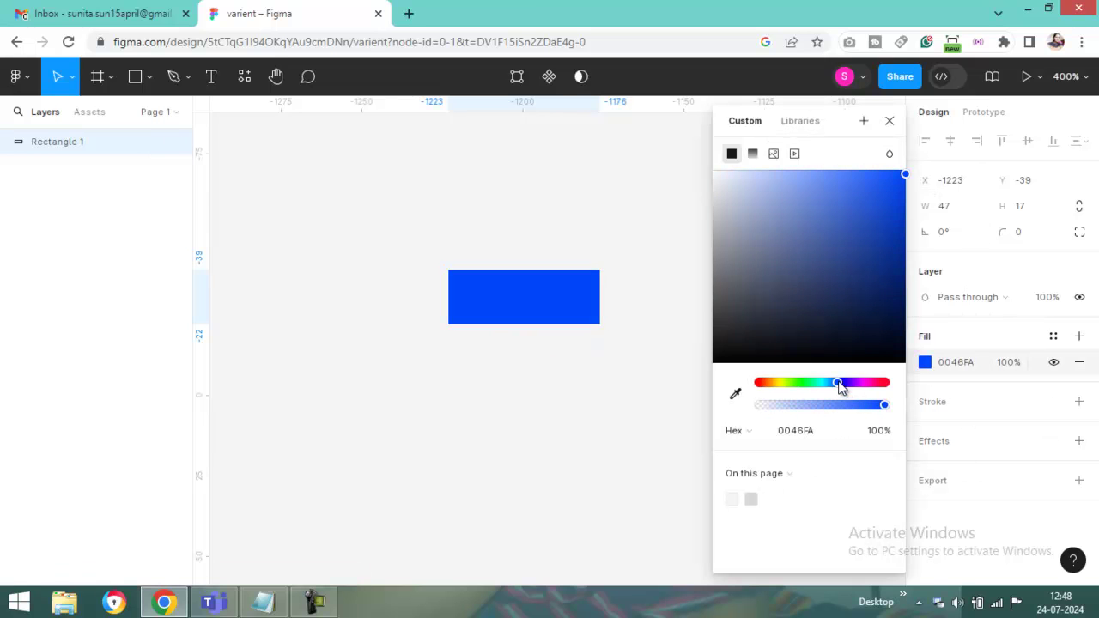
{"action": "left_click", "coordinate": [903, 240]}
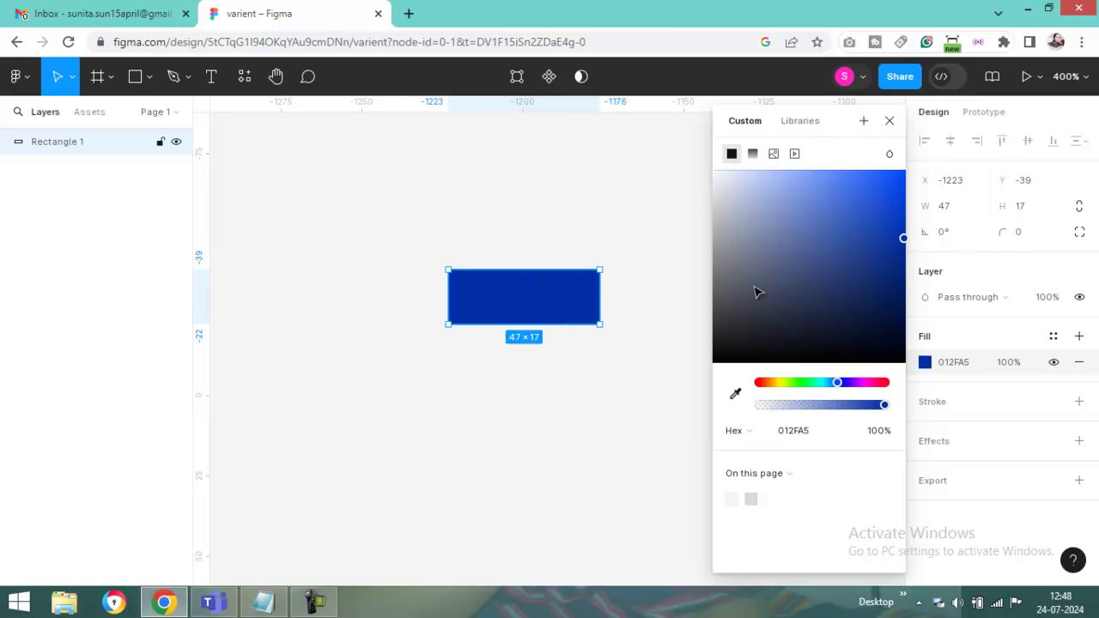
Step: Give the rectangle a corner radius of 20
{"action": "left_click", "coordinate": [1028, 238]}
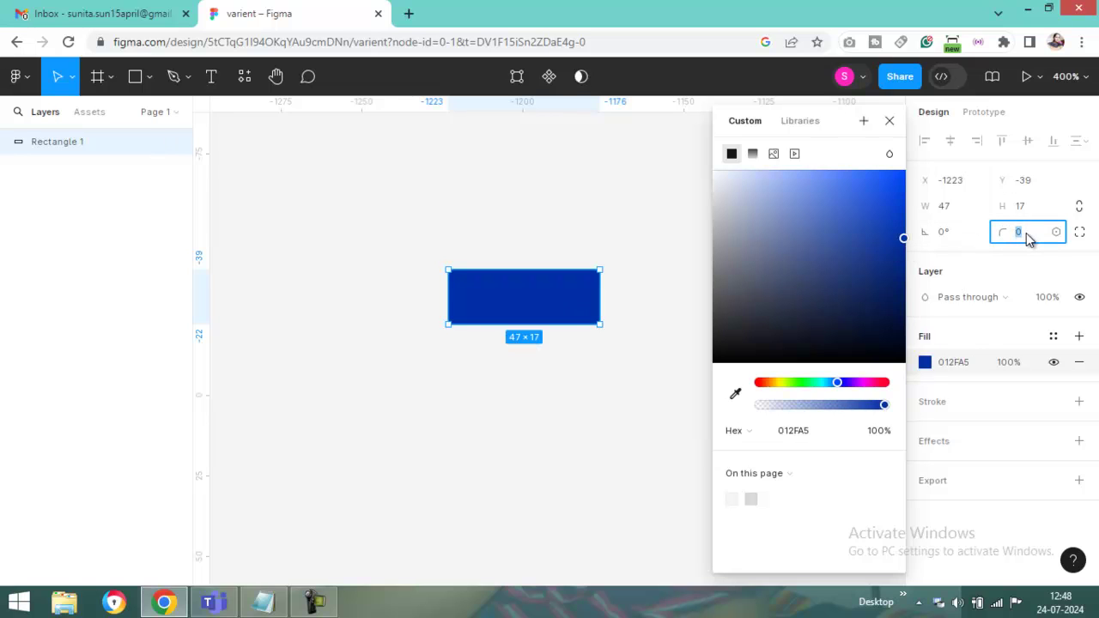
{"action": "type", "text": "20"}
{"action": "key", "text": "Return"}
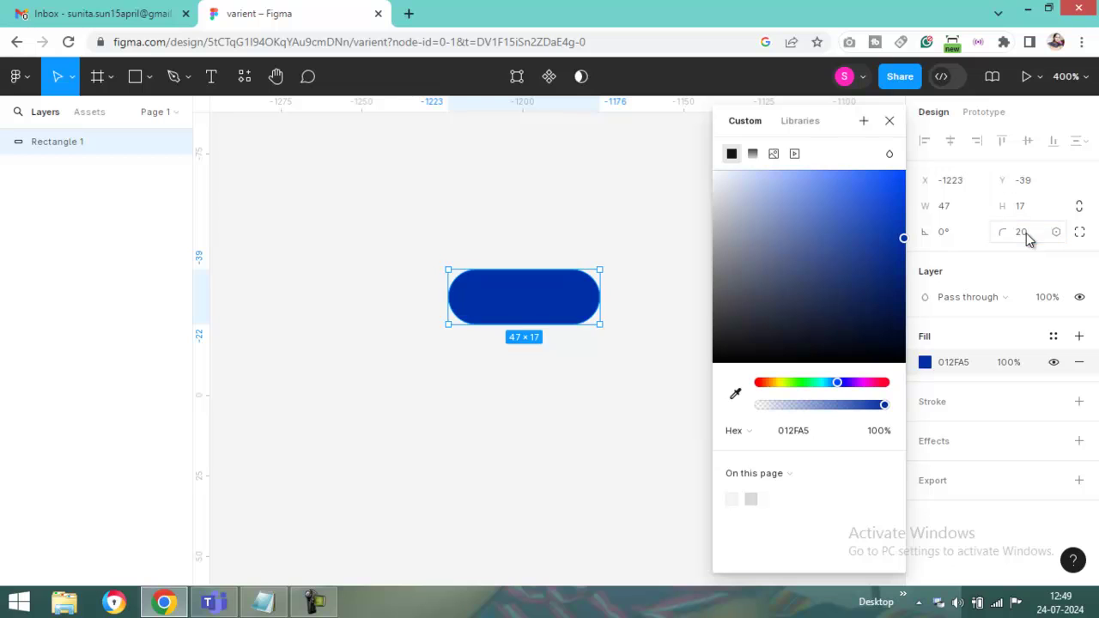
Step: Resize the rectangle to 54 × 18
{"action": "left_click", "coordinate": [552, 296]}
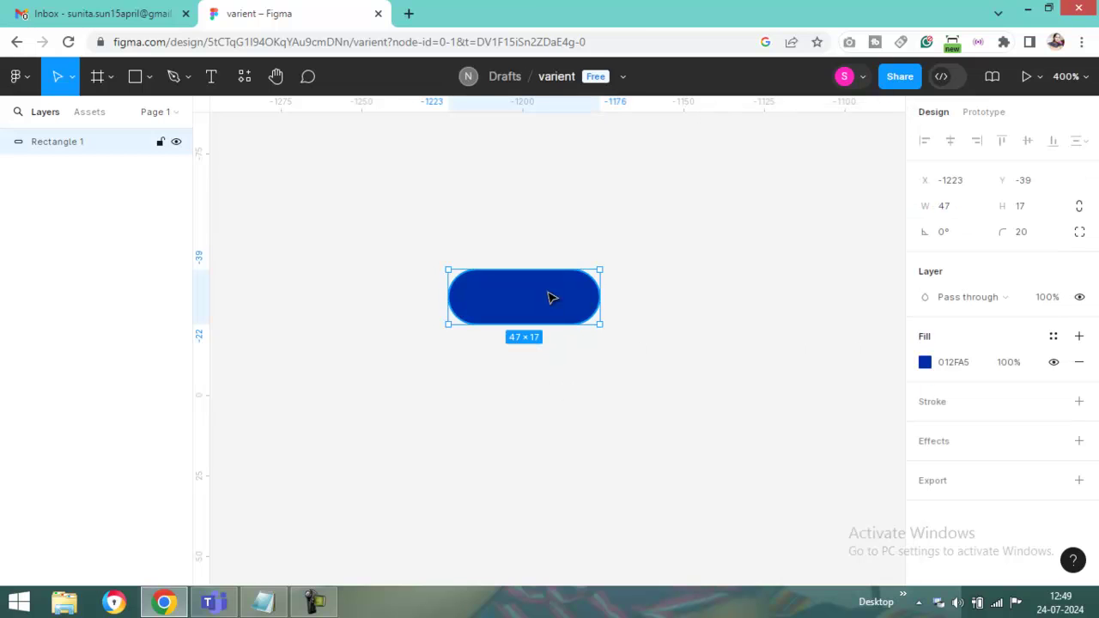
{"action": "left_click_drag", "start_coordinate": [441, 307], "coordinate": [426, 305]}
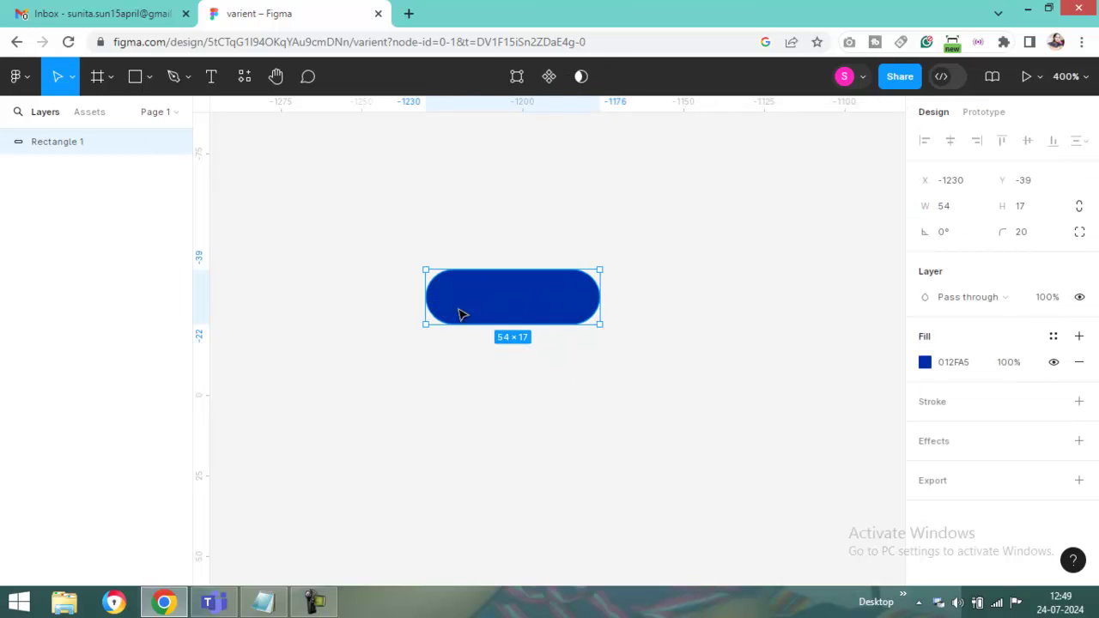
{"action": "left_click_drag", "start_coordinate": [512, 324], "coordinate": [512, 327]}
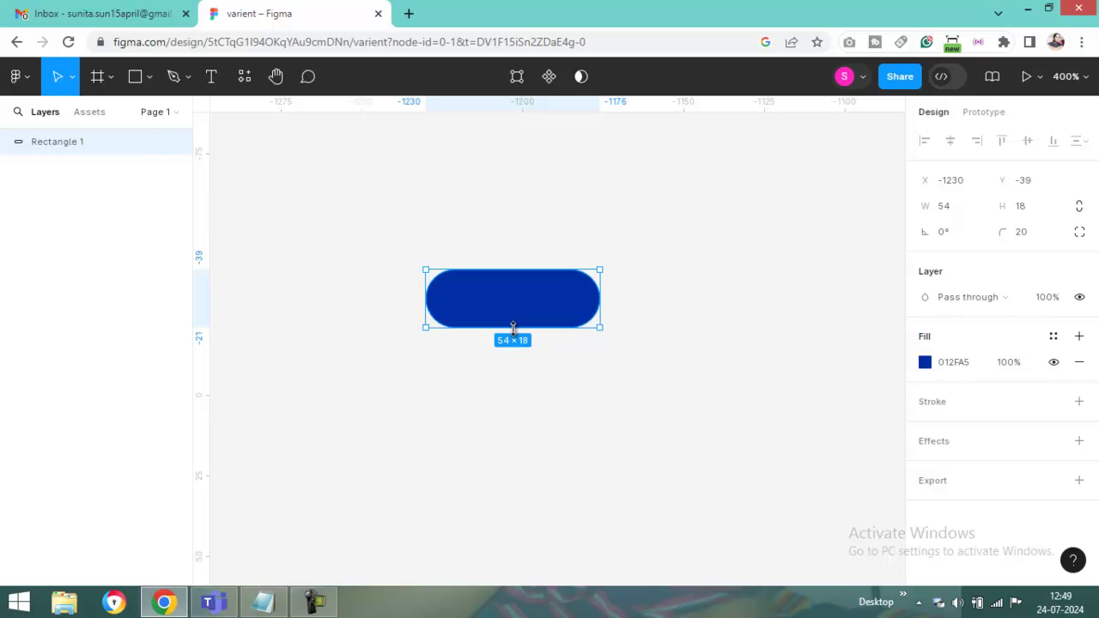
{"action": "left_click", "coordinate": [707, 326]}
Step: Add a 'Submit' text label and move it onto the blue pill
{"action": "left_click", "coordinate": [211, 77]}
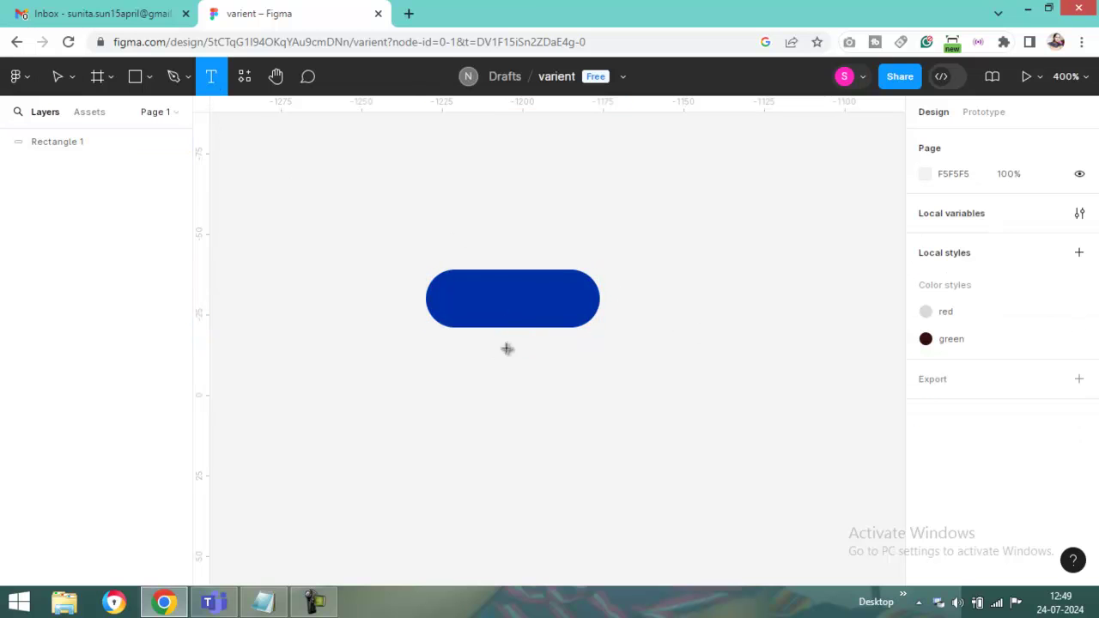
{"action": "left_click", "coordinate": [501, 302]}
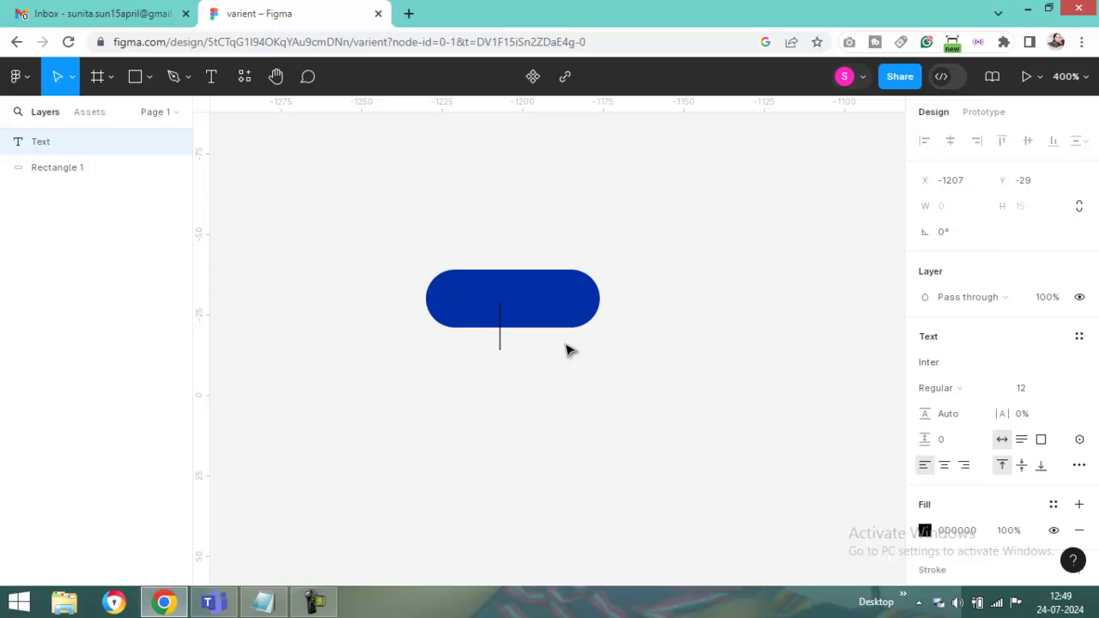
{"action": "type", "text": "Sub"}
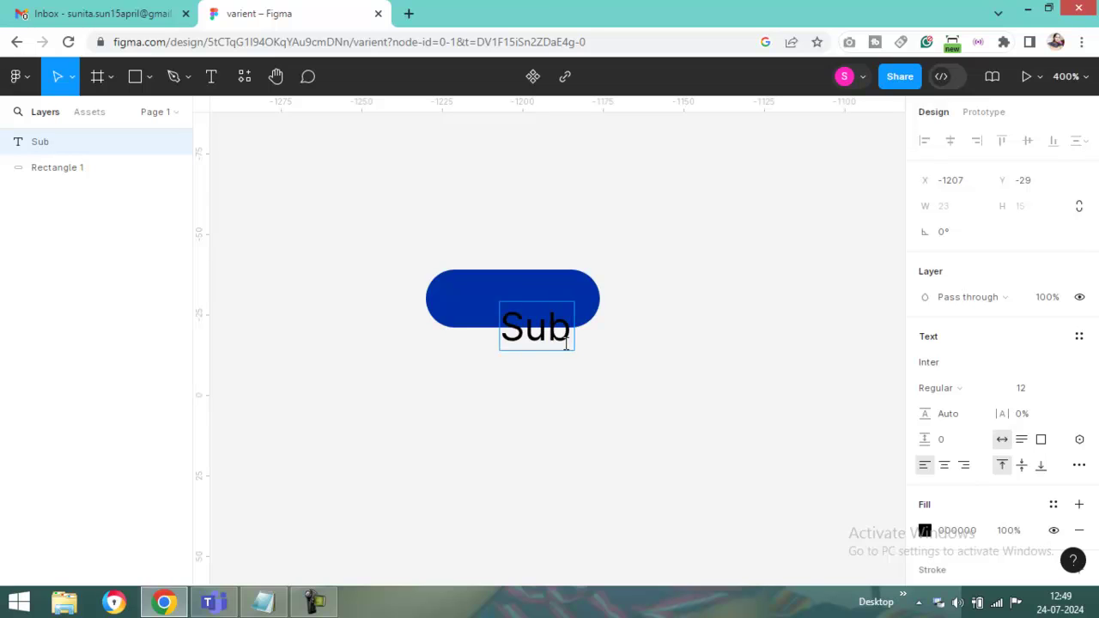
{"action": "type", "text": "mit"}
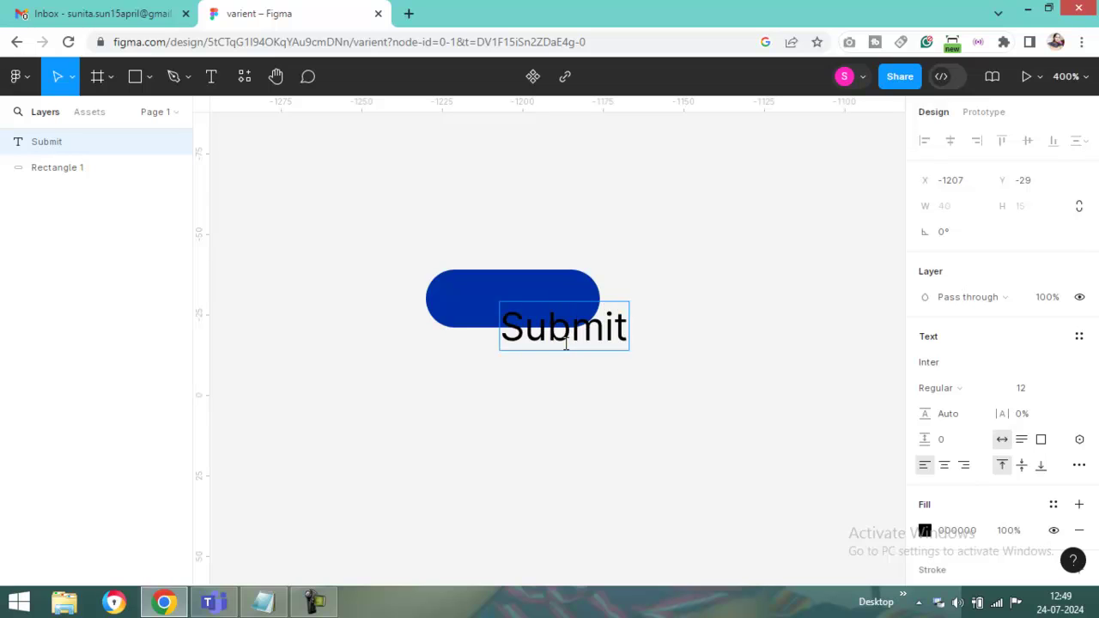
{"action": "key", "text": "Escape"}
{"action": "left_click_drag", "start_coordinate": [587, 343], "coordinate": [529, 309]}
{"action": "left_click", "coordinate": [675, 329]}
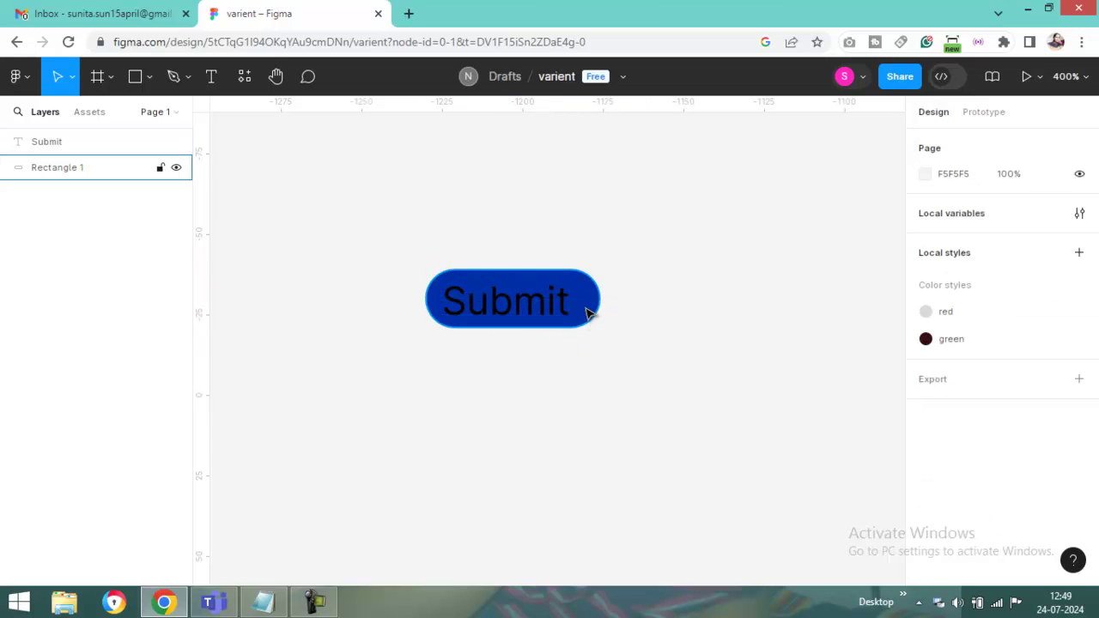
Step: Widen the blue rectangle to 63 so it fits the label
{"action": "left_click", "coordinate": [589, 314]}
{"action": "left_click_drag", "start_coordinate": [601, 304], "coordinate": [631, 304]}
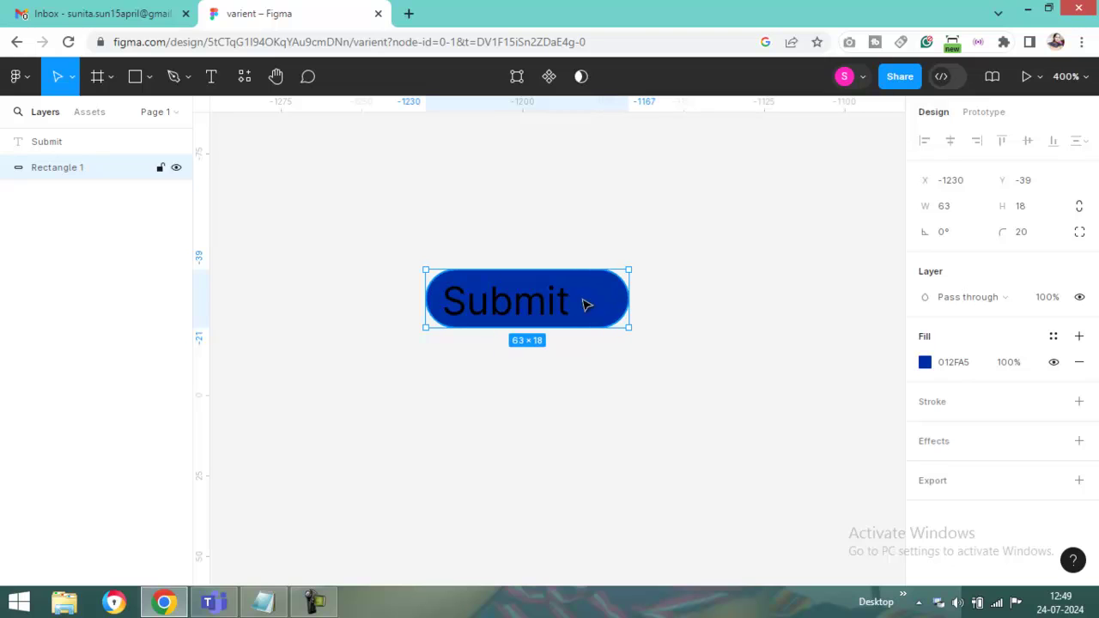
{"action": "key", "text": "Escape"}
Step: Colour the Submit text white (FFFFFF)
{"action": "left_click", "coordinate": [555, 308]}
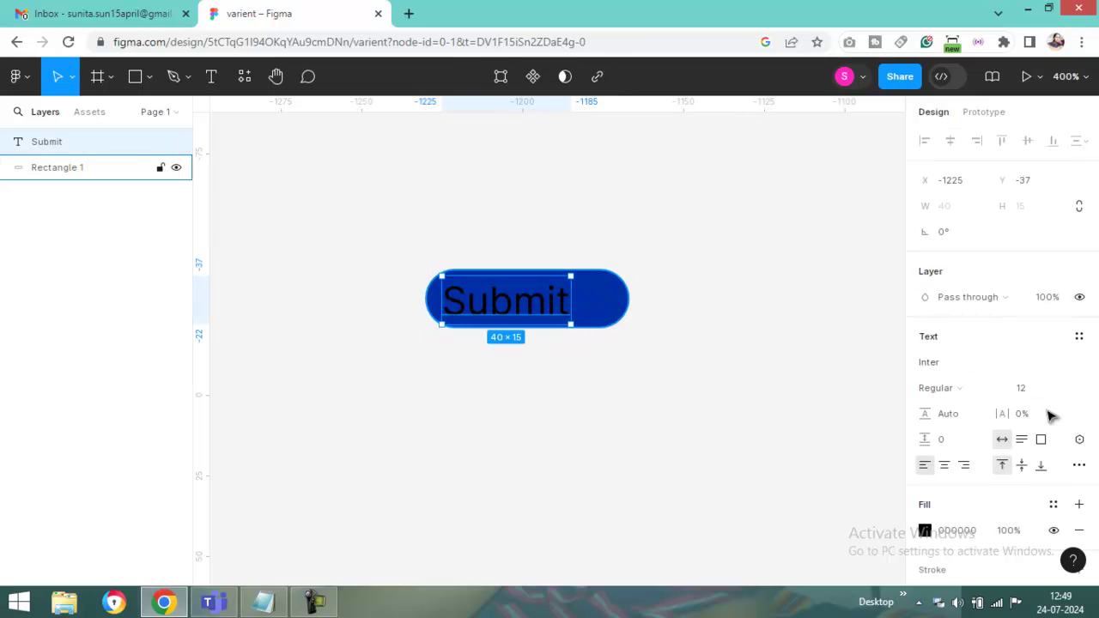
{"action": "left_click", "coordinate": [924, 530]}
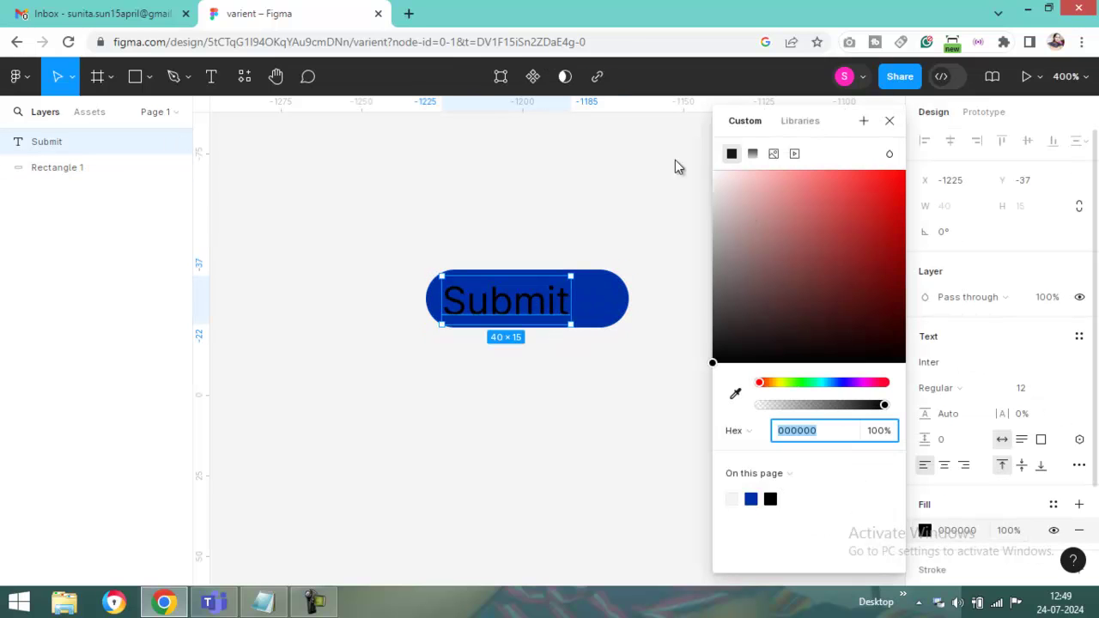
{"action": "type", "text": "ffffff"}
{"action": "key", "text": "Return"}
{"action": "left_click", "coordinate": [598, 176]}
Step: Nudge Submit toward the pill's centre and make the rectangle 22 tall
{"action": "left_click", "coordinate": [530, 312]}
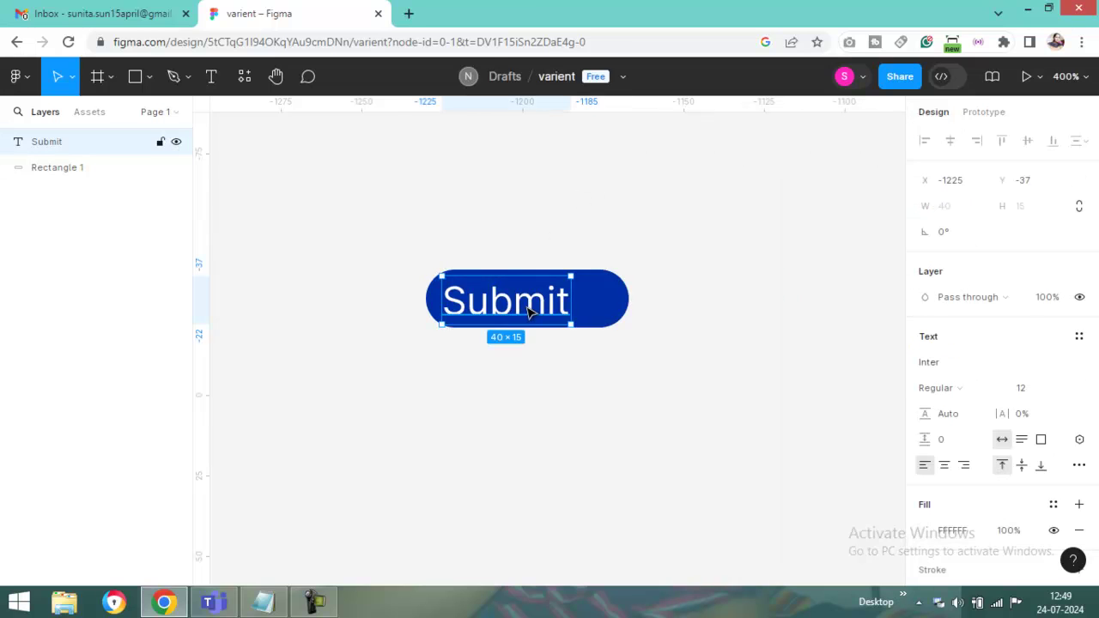
{"action": "left_click_drag", "start_coordinate": [530, 312], "coordinate": [532, 313]}
{"action": "left_click", "coordinate": [633, 300]}
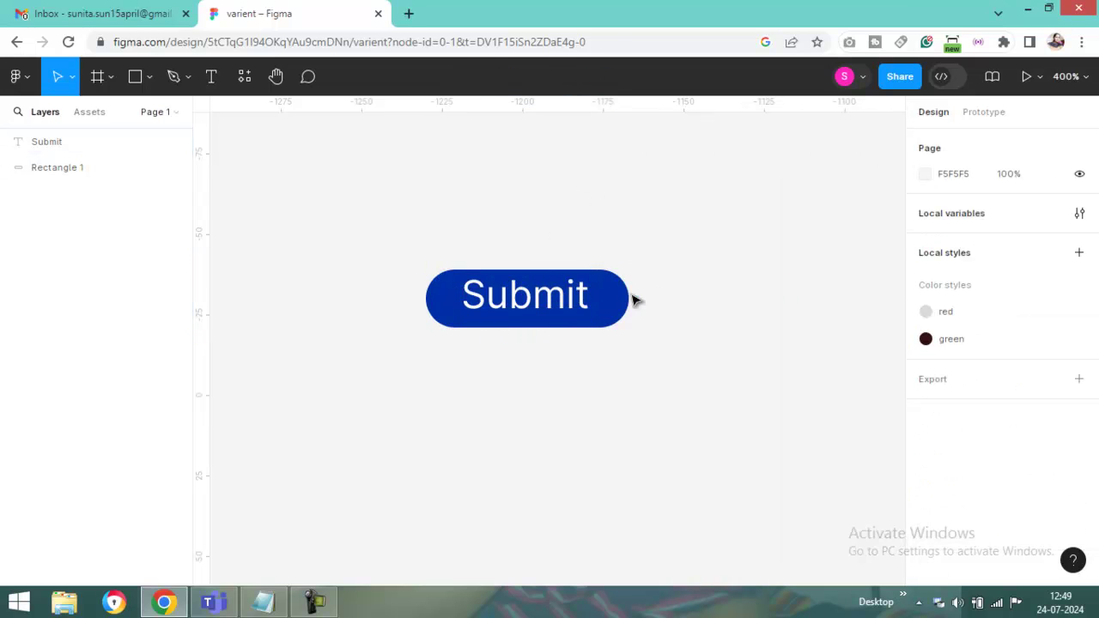
{"action": "left_click", "coordinate": [614, 301]}
{"action": "left_click_drag", "start_coordinate": [530, 270], "coordinate": [529, 256]}
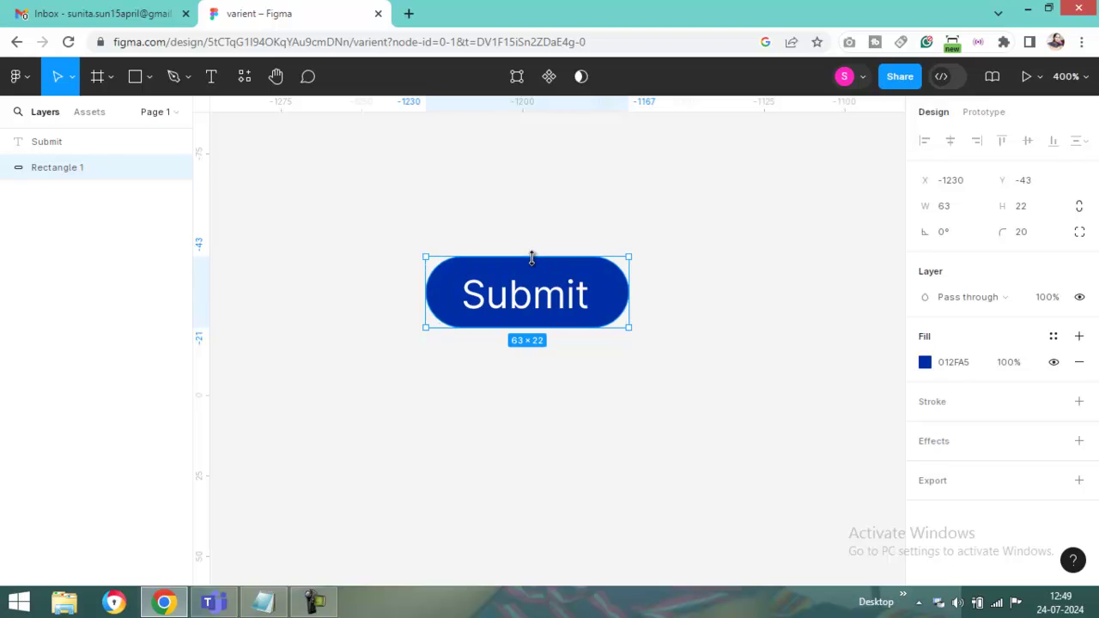
{"action": "left_click", "coordinate": [675, 361]}
{"action": "left_click", "coordinate": [565, 308]}
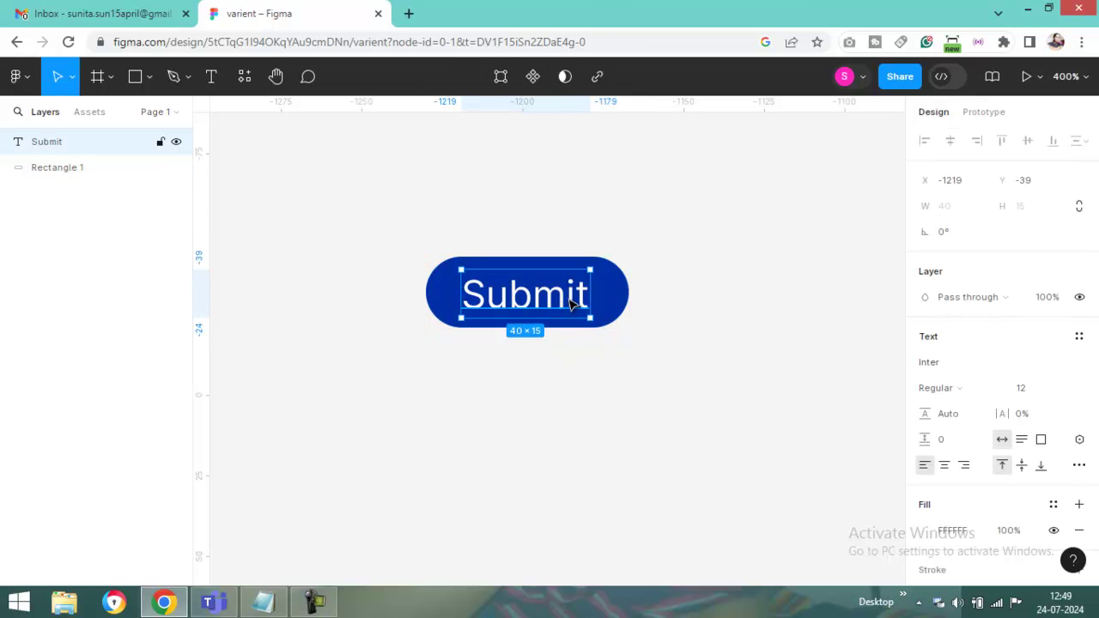
Step: Align the Submit text to the pill's horizontal and vertical centres, then reselect both
{"action": "left_click", "coordinate": [617, 306], "text": "shift"}
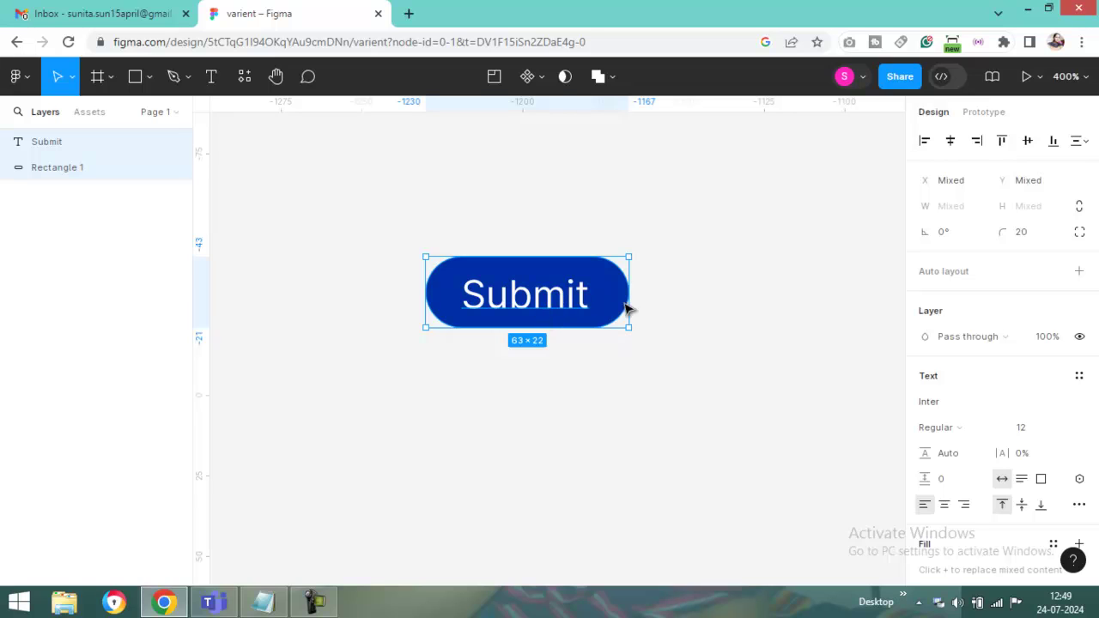
{"action": "left_click", "coordinate": [952, 143]}
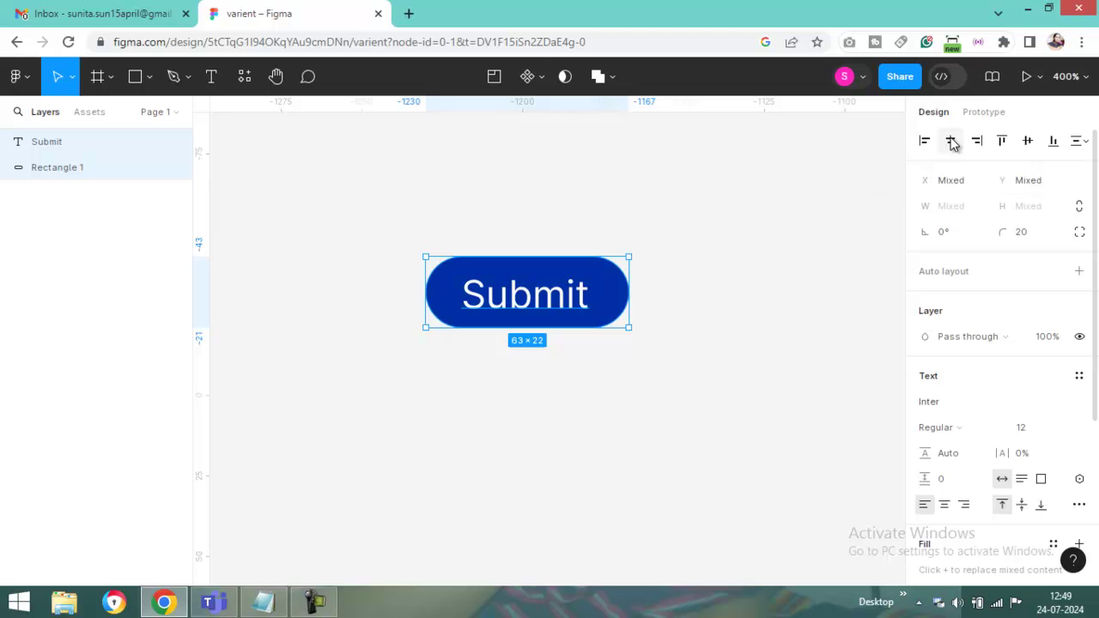
{"action": "left_click", "coordinate": [1028, 140]}
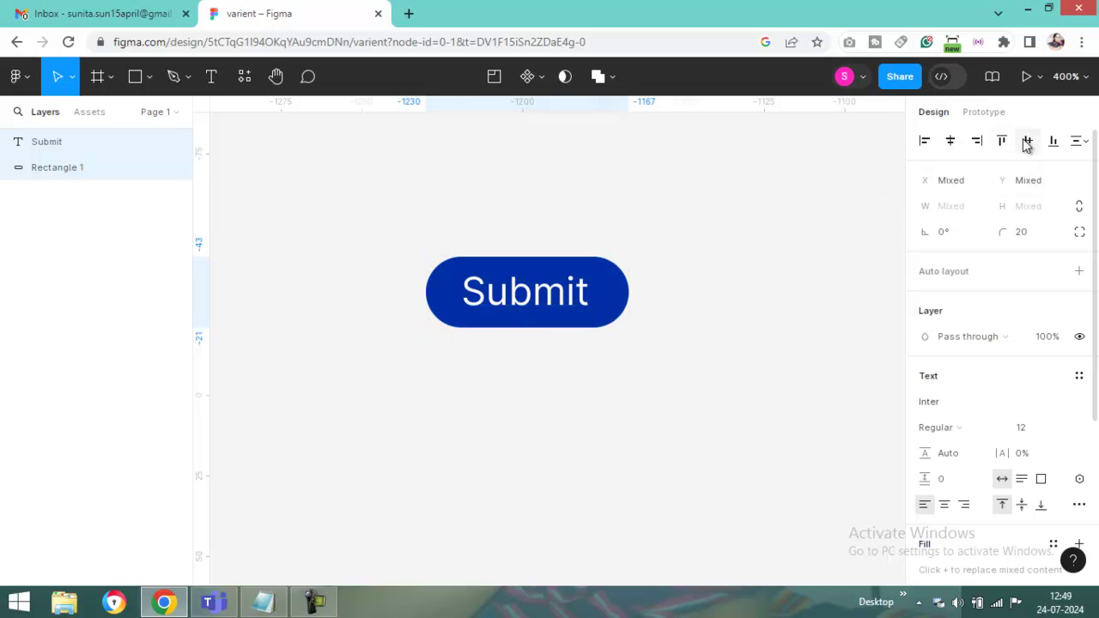
{"action": "left_click", "coordinate": [410, 245]}
{"action": "left_click_drag", "start_coordinate": [381, 230], "coordinate": [713, 366]}
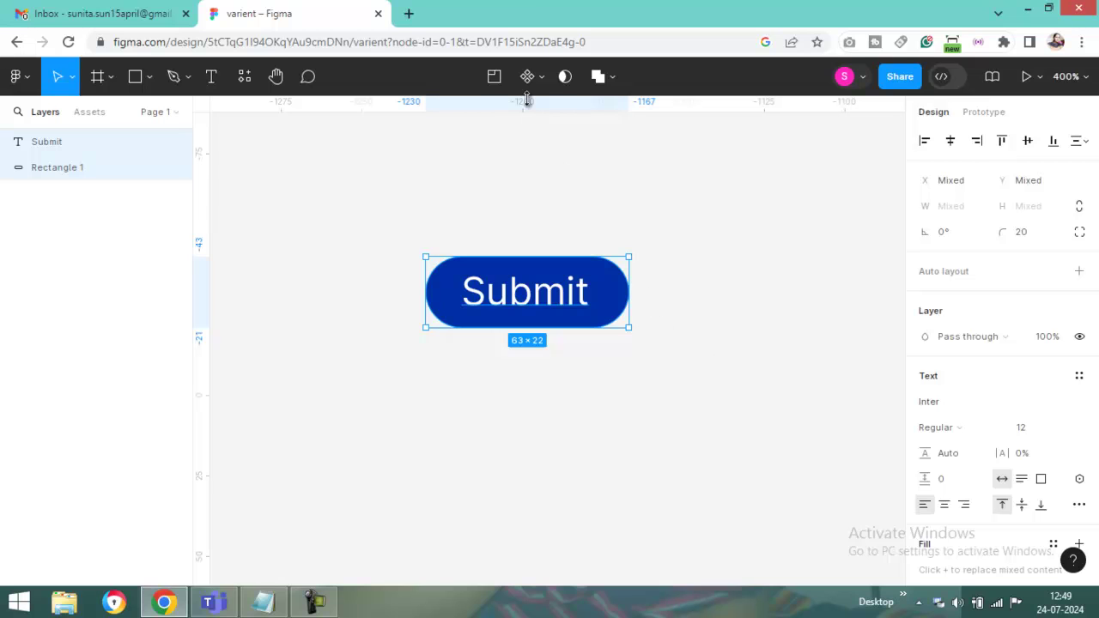
Step: Make the text and pill a component and rename Component 1 to 'button'
{"action": "left_click", "coordinate": [528, 77]}
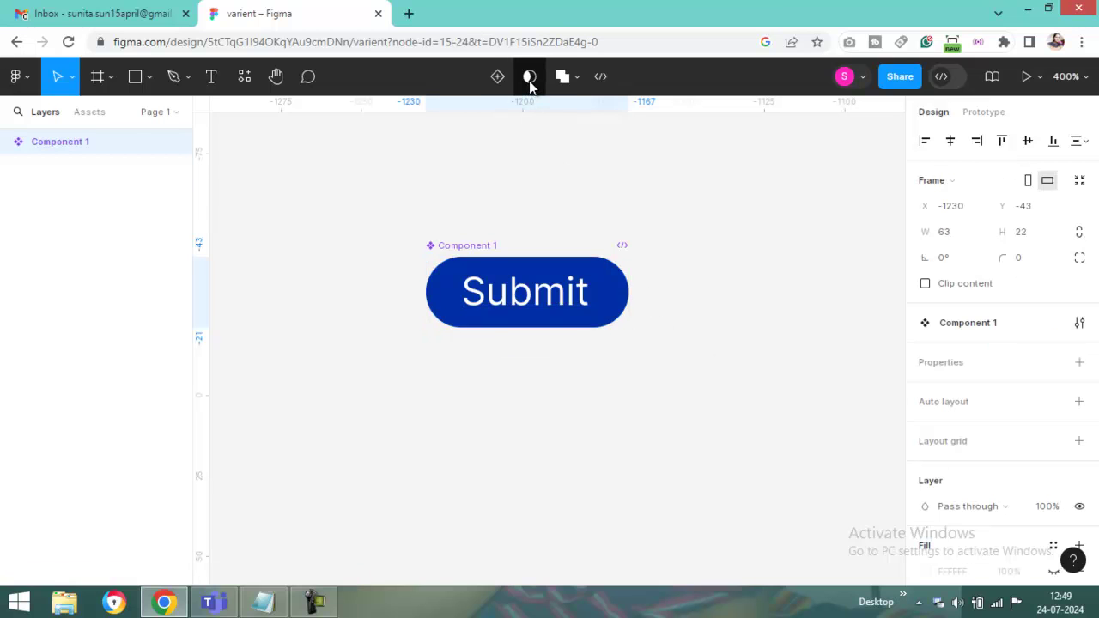
{"action": "double_click", "coordinate": [77, 145]}
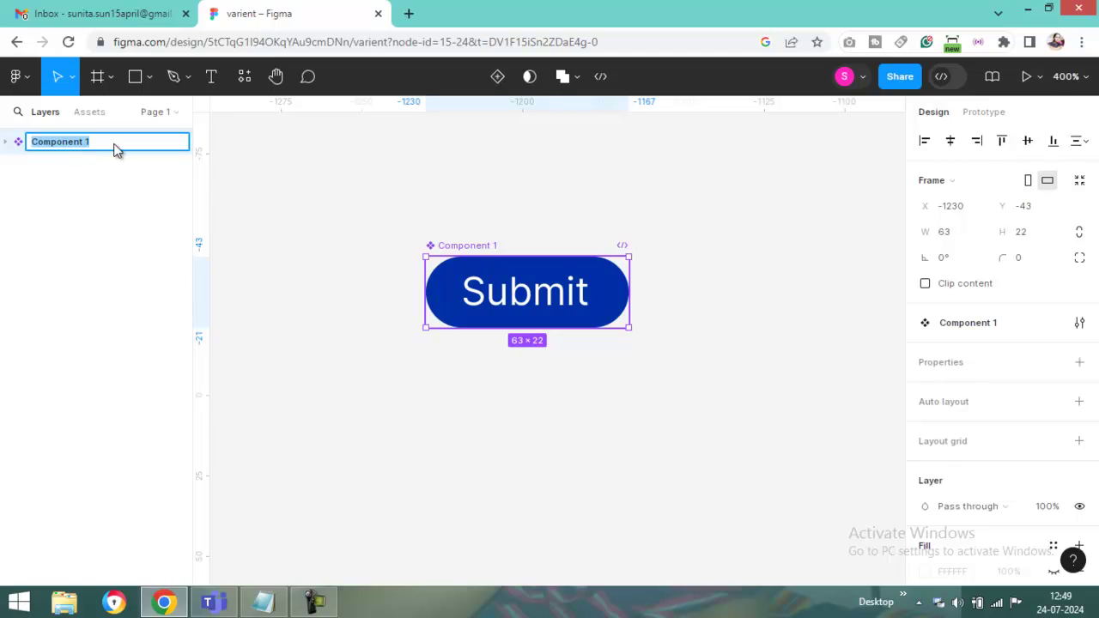
{"action": "type", "text": "button"}
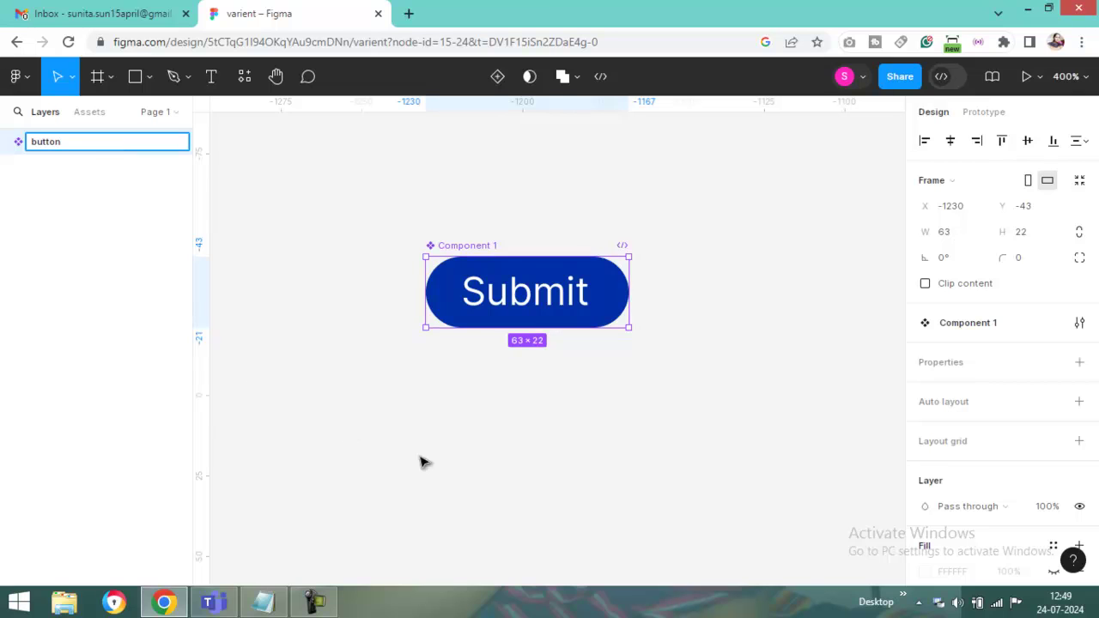
{"action": "left_click", "coordinate": [553, 425]}
{"action": "left_click", "coordinate": [505, 319]}
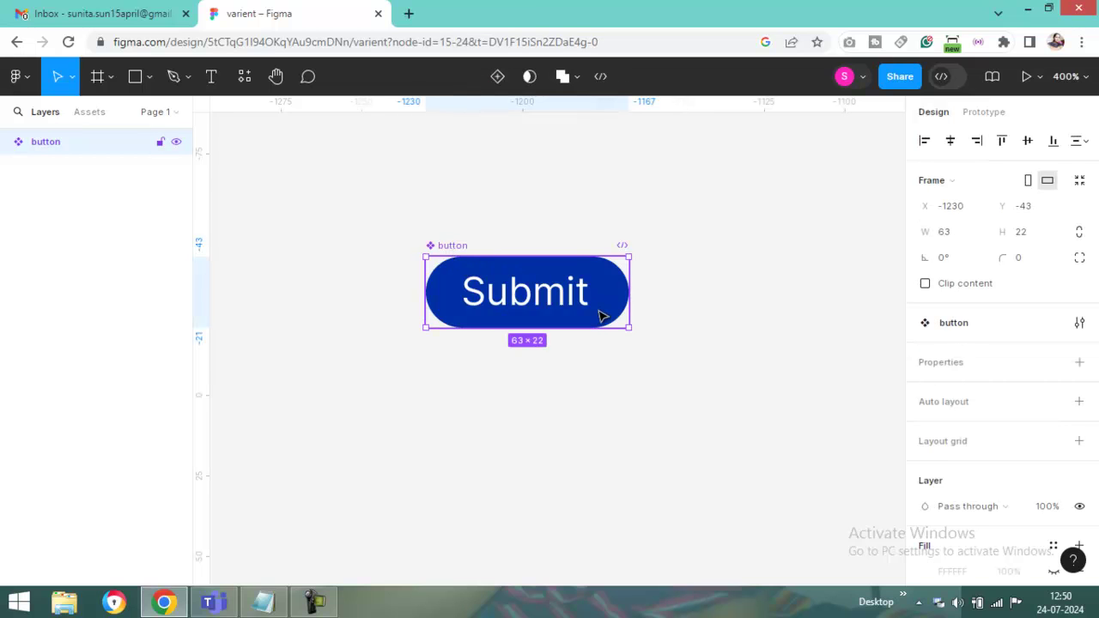
{"action": "left_click", "coordinate": [744, 335]}
{"action": "left_click_drag", "start_coordinate": [357, 228], "coordinate": [730, 345]}
Step: Add a second variant, Variant2, to the selected button component
{"action": "left_click", "coordinate": [646, 240]}
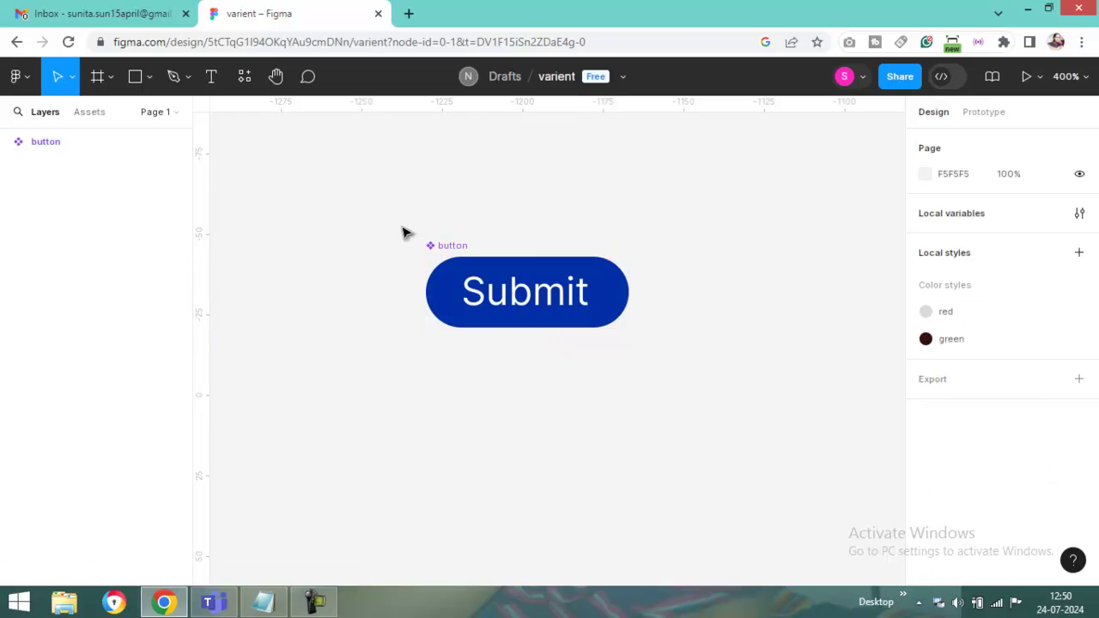
{"action": "mouse_move", "coordinate": [403, 231]}
{"action": "left_mouse_down"}
{"action": "mouse_move", "coordinate": [729, 351]}
{"action": "mouse_move", "coordinate": [718, 349]}
{"action": "left_mouse_up"}
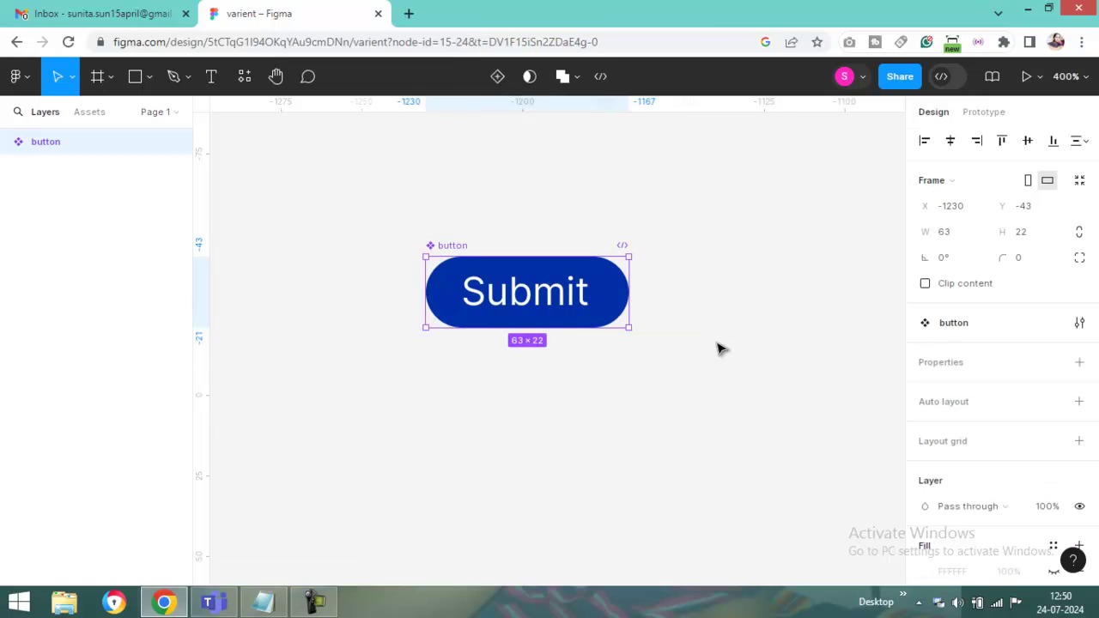
{"action": "left_click", "coordinate": [496, 78]}
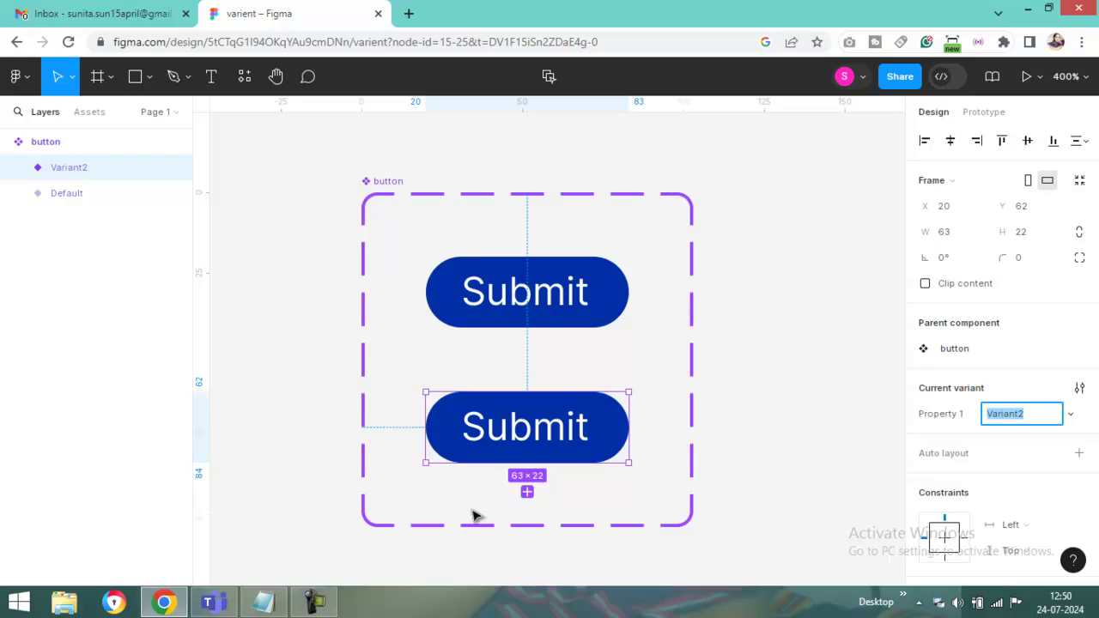
{"action": "left_click", "coordinate": [769, 388]}
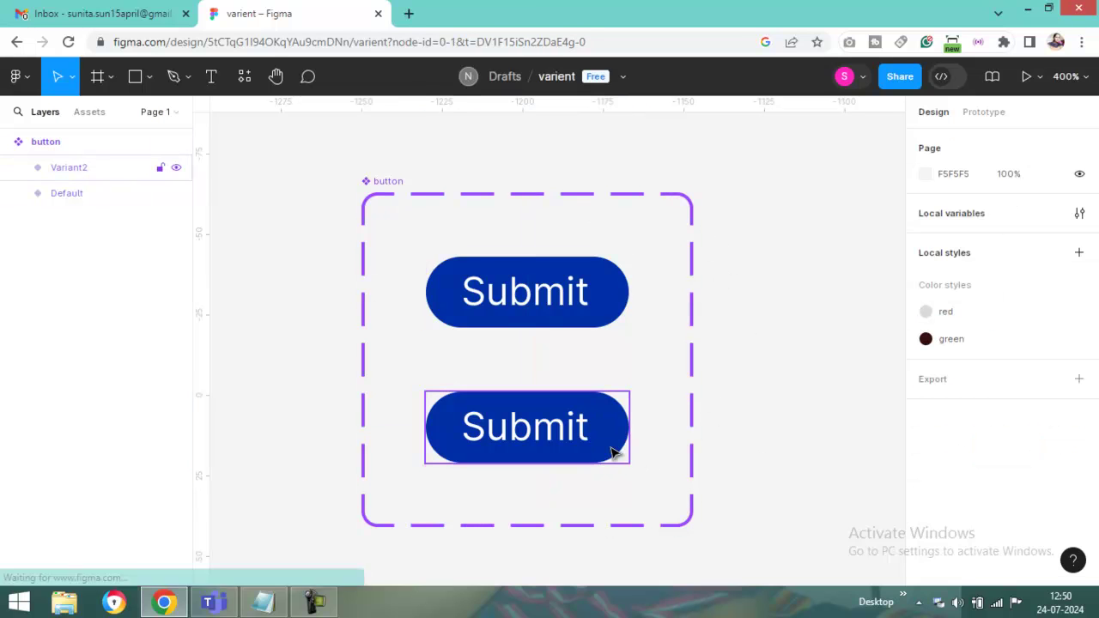
Step: Change the top variant's Property 1 value from Default to 'button'
{"action": "left_click", "coordinate": [614, 453]}
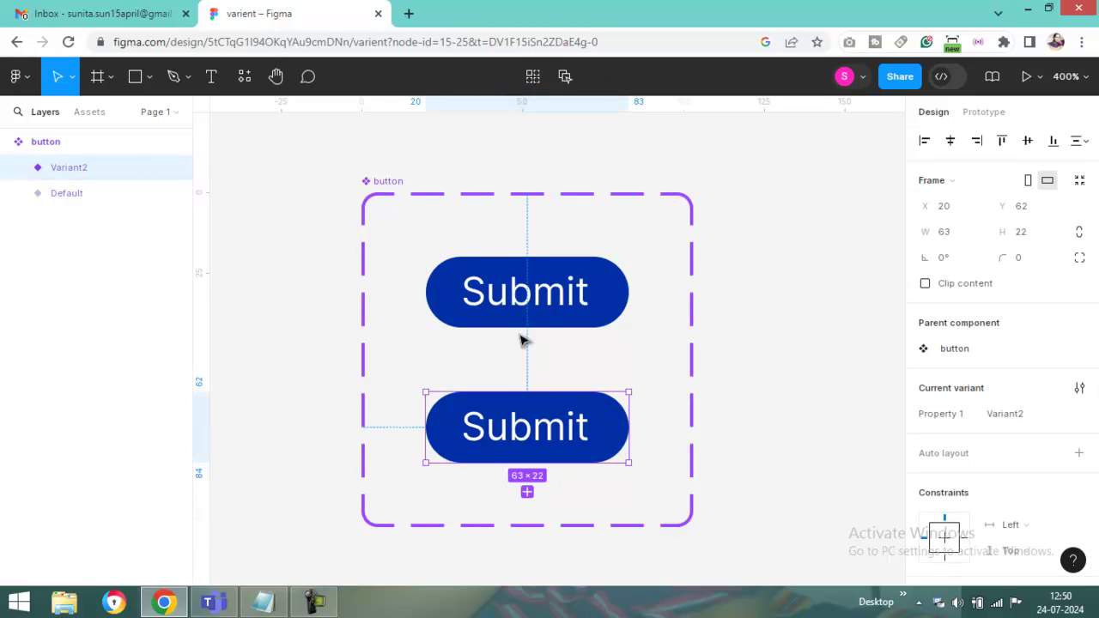
{"action": "left_click", "coordinate": [570, 311]}
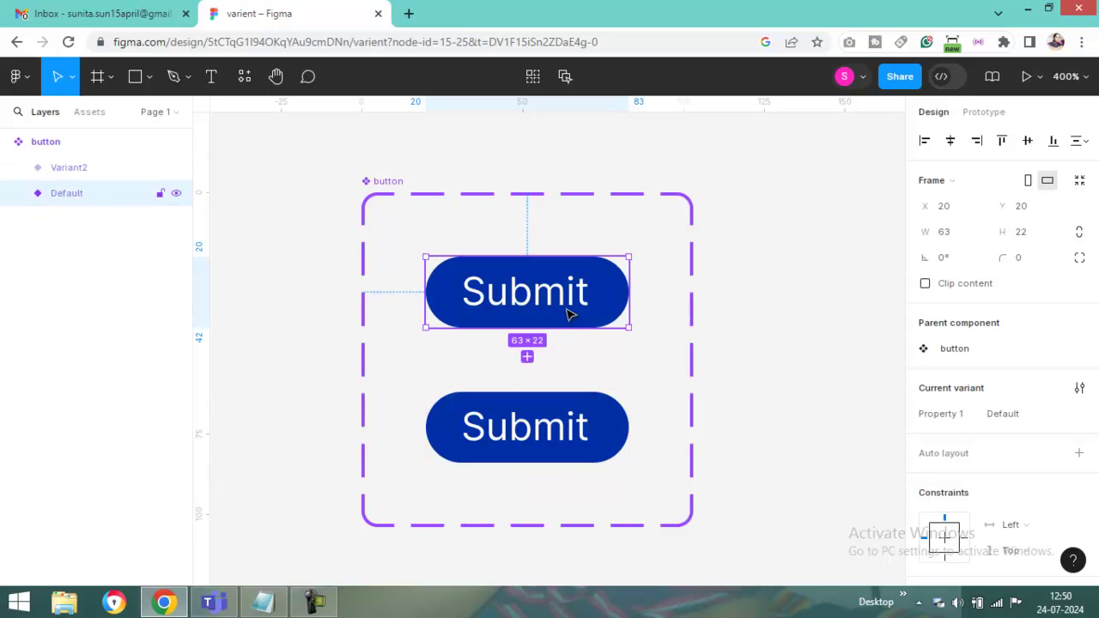
{"action": "left_click", "coordinate": [607, 459]}
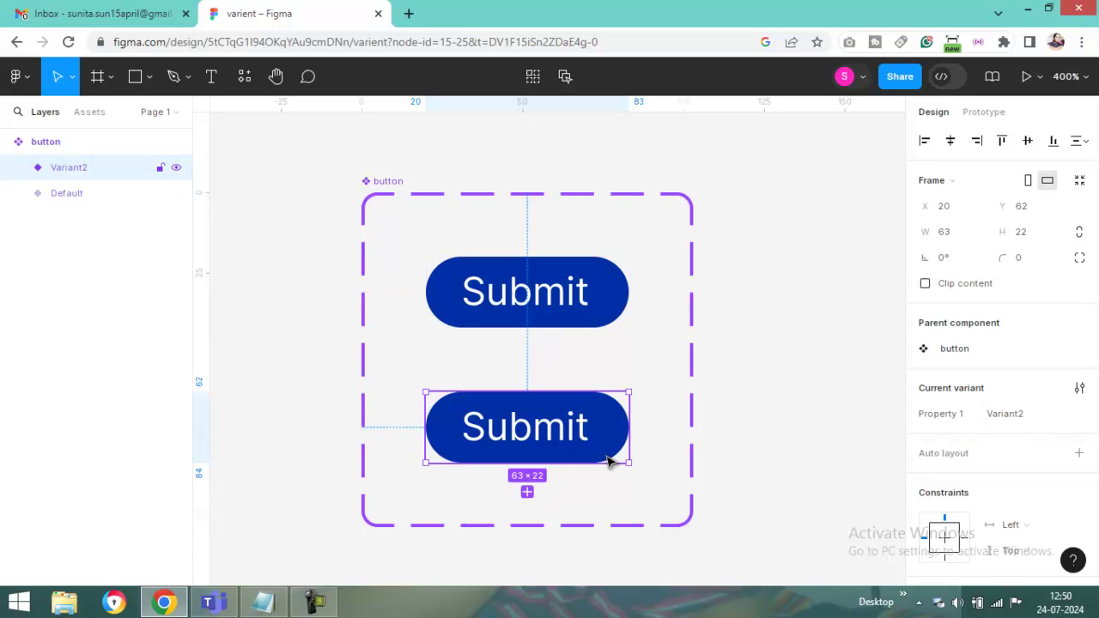
{"action": "left_click", "coordinate": [601, 321]}
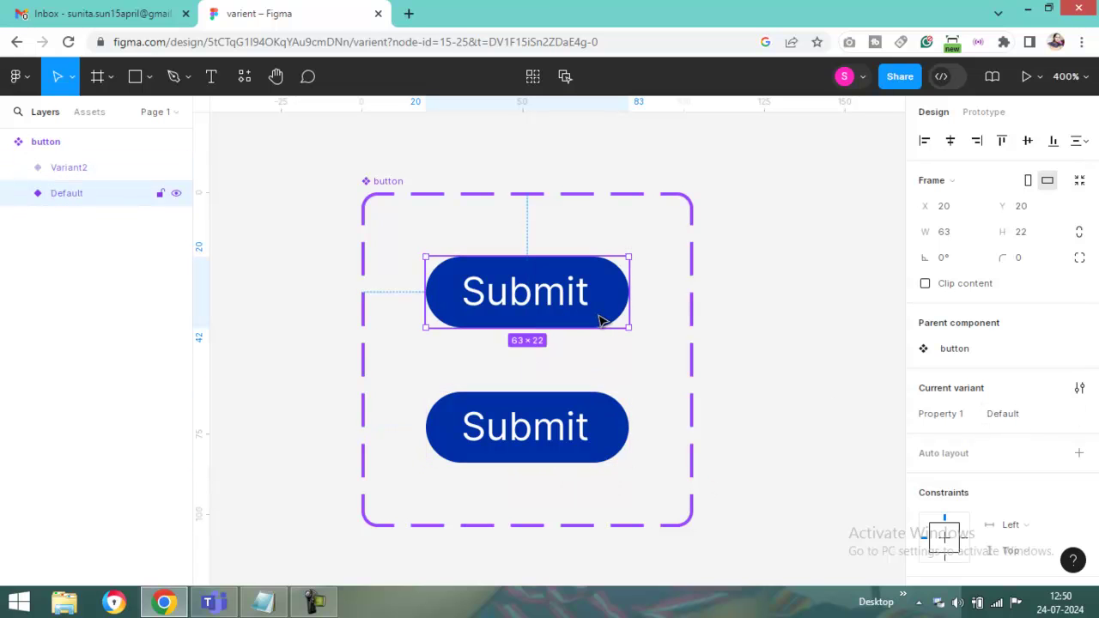
{"action": "left_click", "coordinate": [1032, 421]}
{"action": "type", "text": "button"}
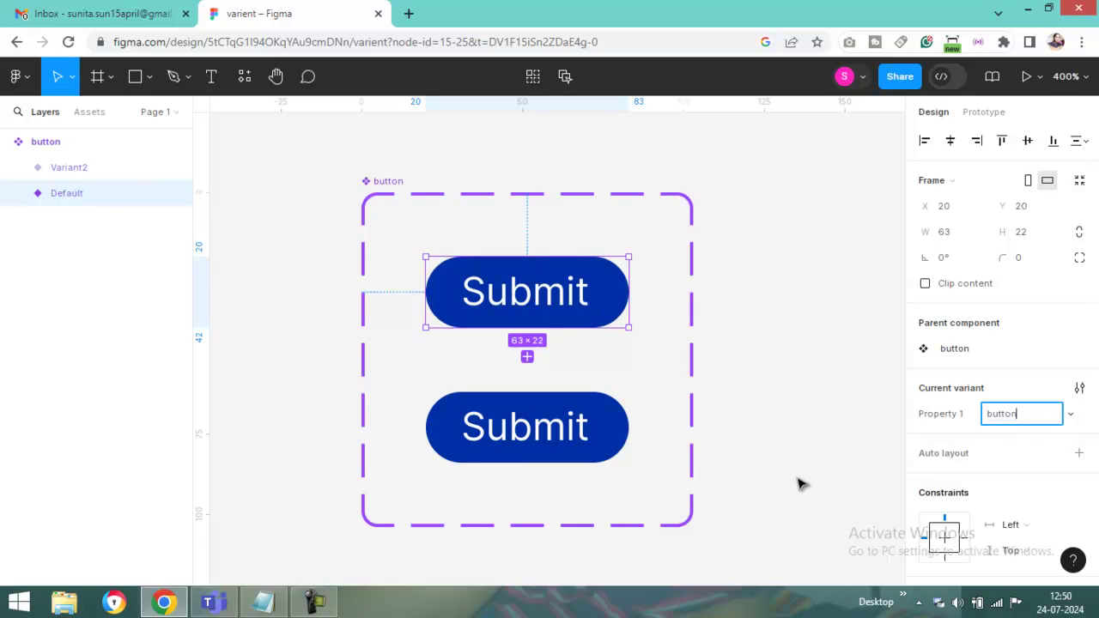
{"action": "left_click", "coordinate": [730, 452]}
Step: Change the lower variant's Property 1 value from Variant2 to 'hover'
{"action": "left_click", "coordinate": [614, 444]}
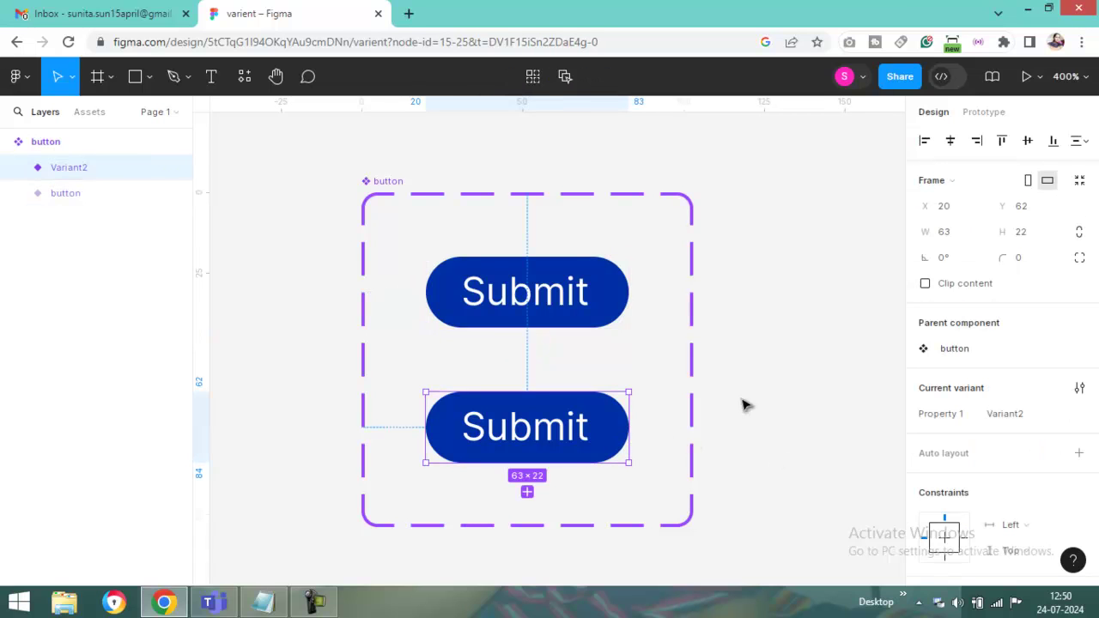
{"action": "left_click", "coordinate": [1032, 419]}
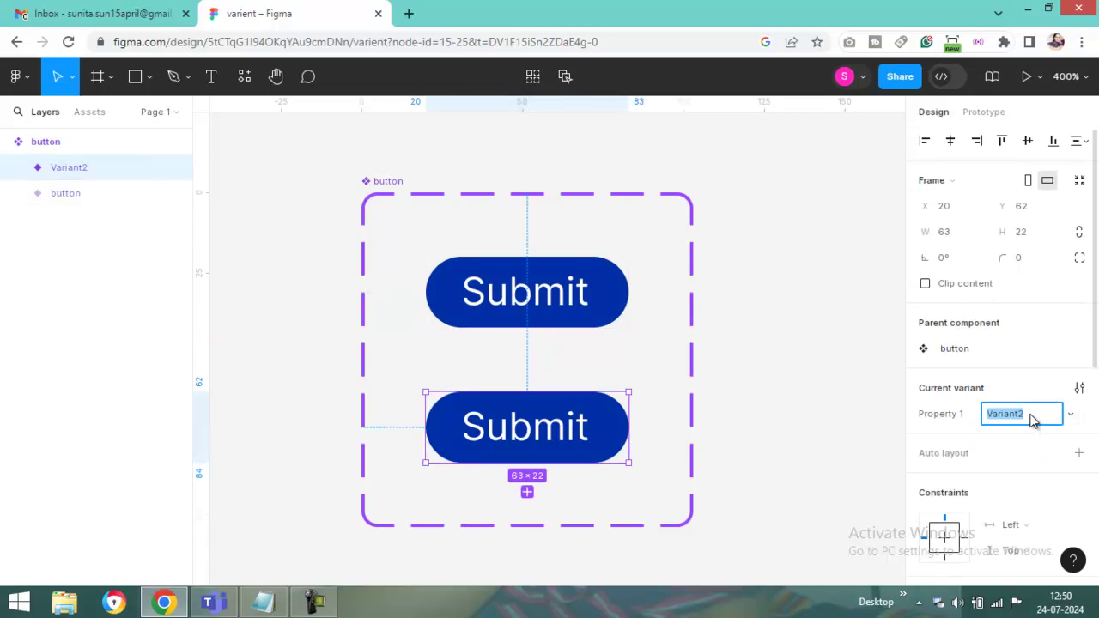
{"action": "type", "text": "h"}
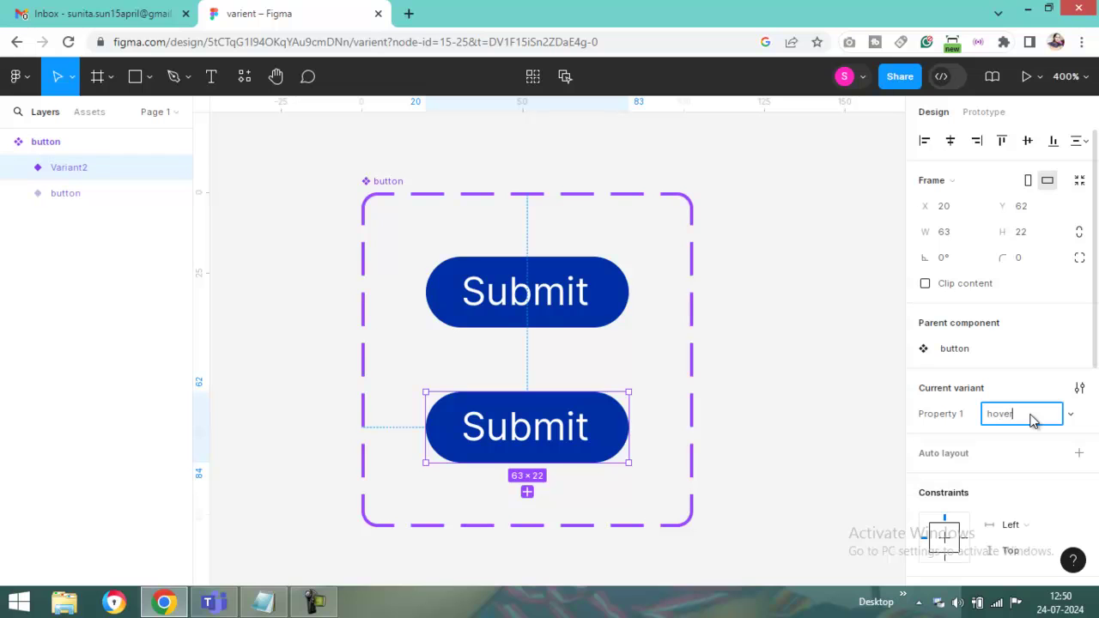
{"action": "type", "text": "over"}
{"action": "left_click", "coordinate": [803, 438]}
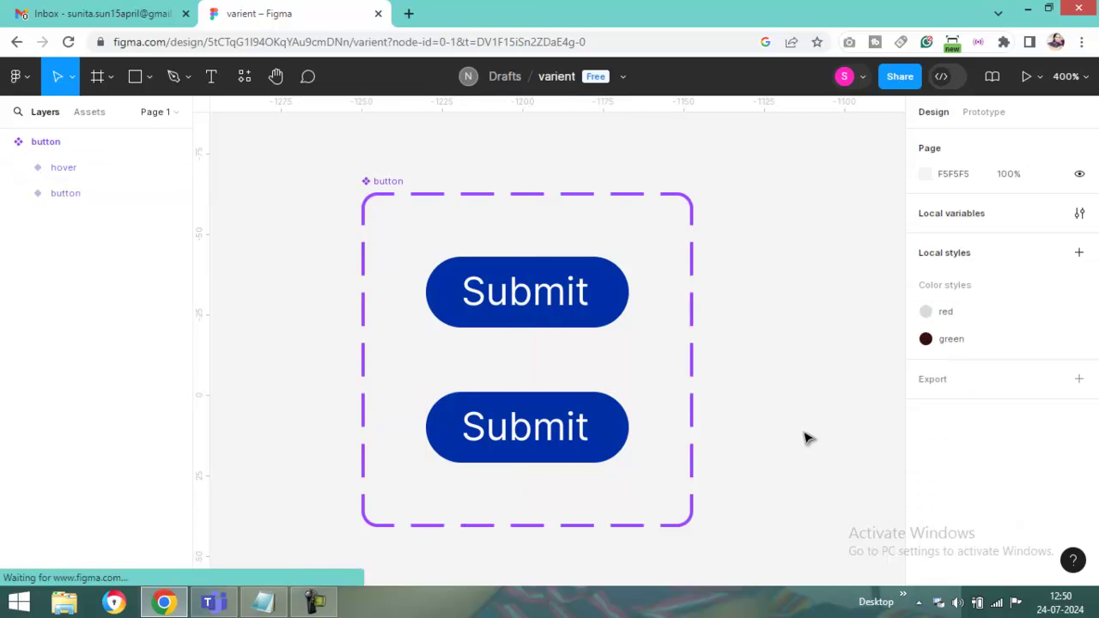
{"action": "left_click", "coordinate": [606, 447]}
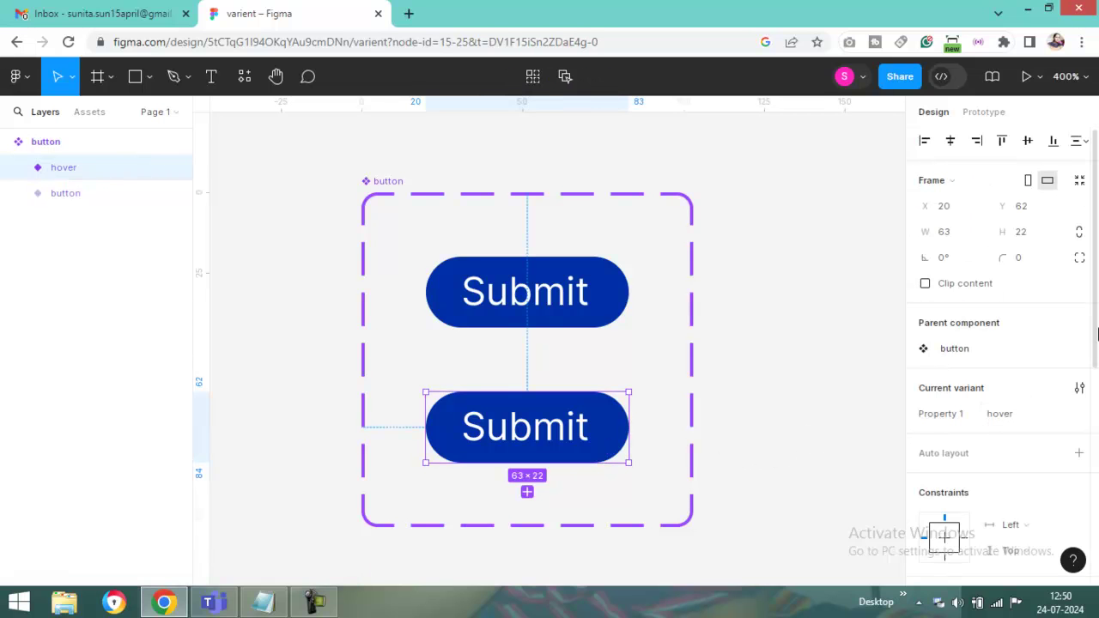
{"action": "scroll", "coordinate": [987, 445], "scroll_direction": "down", "scroll_amount": 3}
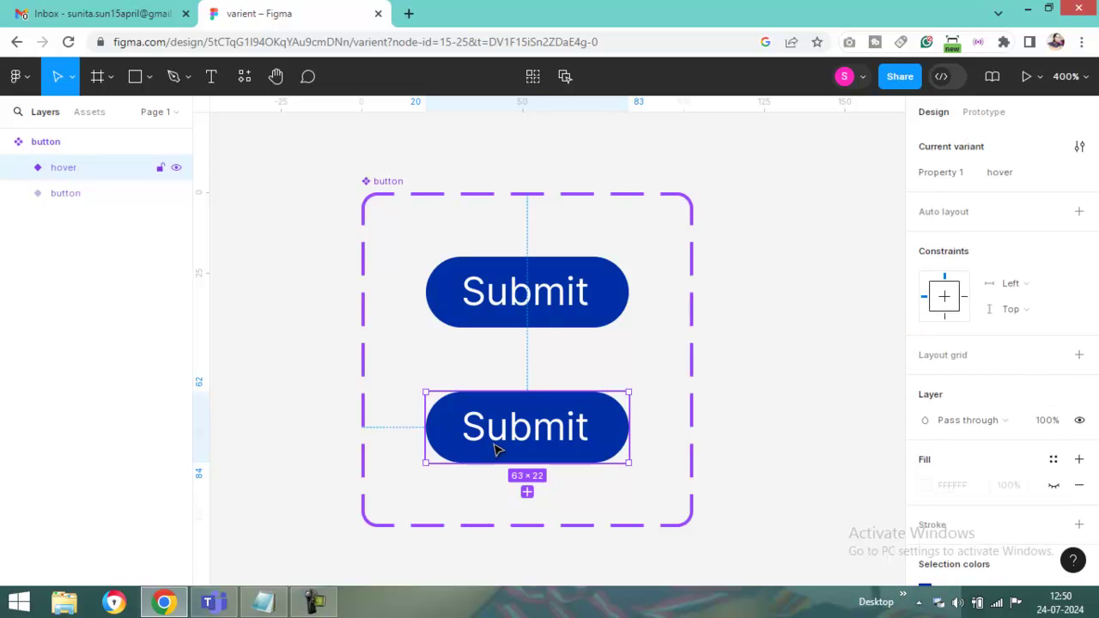
Step: Set the hover variant's rectangle fill to the darker blue 042478
{"action": "double_click", "coordinate": [605, 432]}
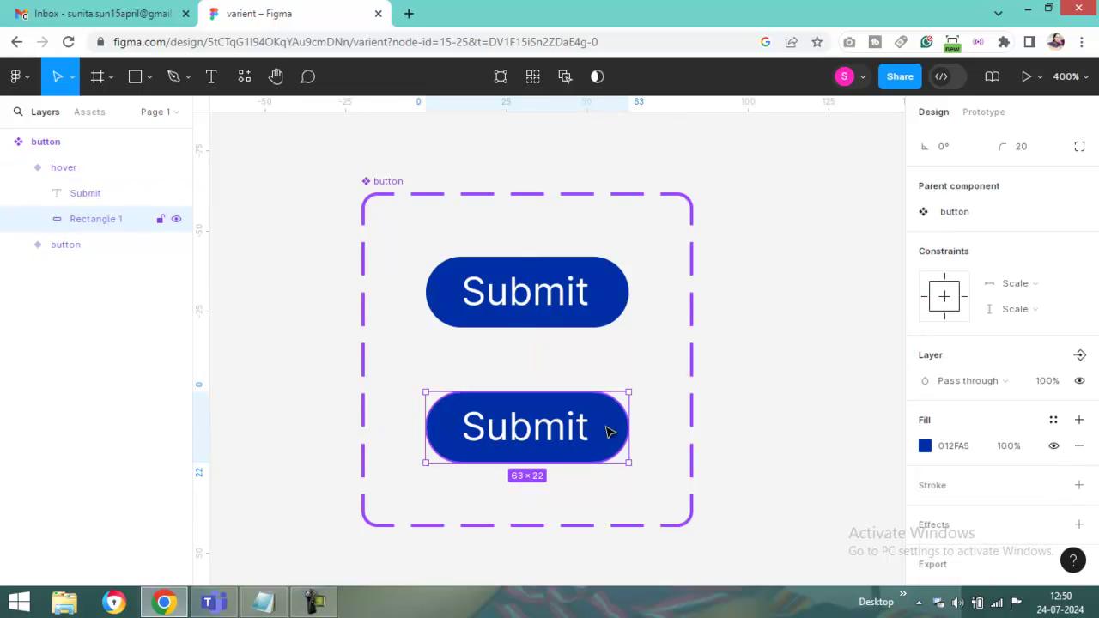
{"action": "left_click", "coordinate": [925, 447]}
{"action": "left_click", "coordinate": [899, 274]}
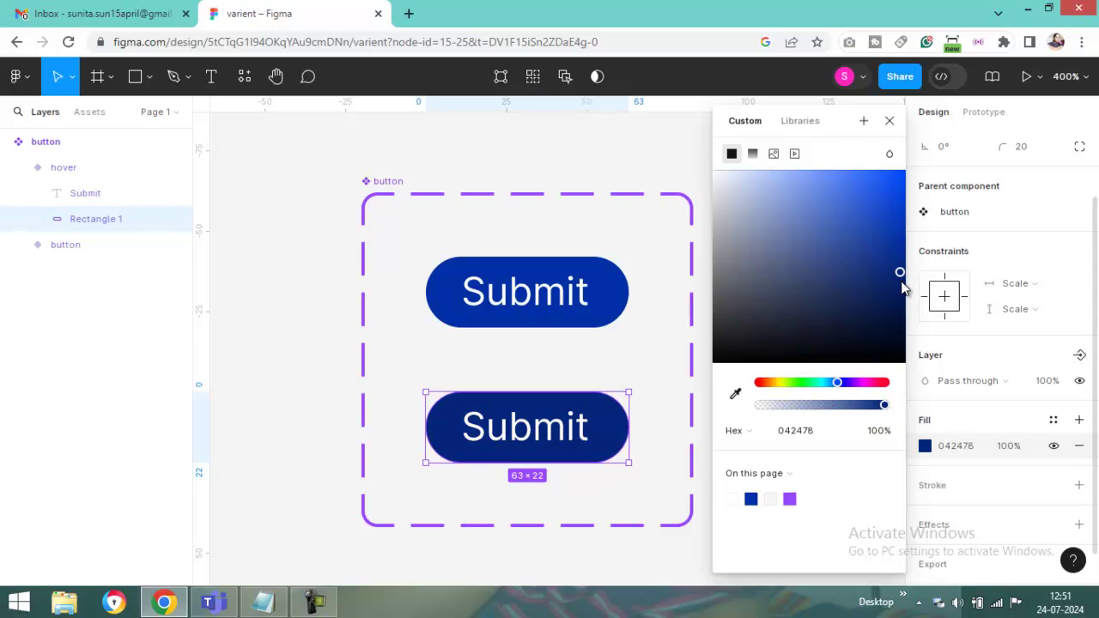
{"action": "left_click", "coordinate": [667, 148]}
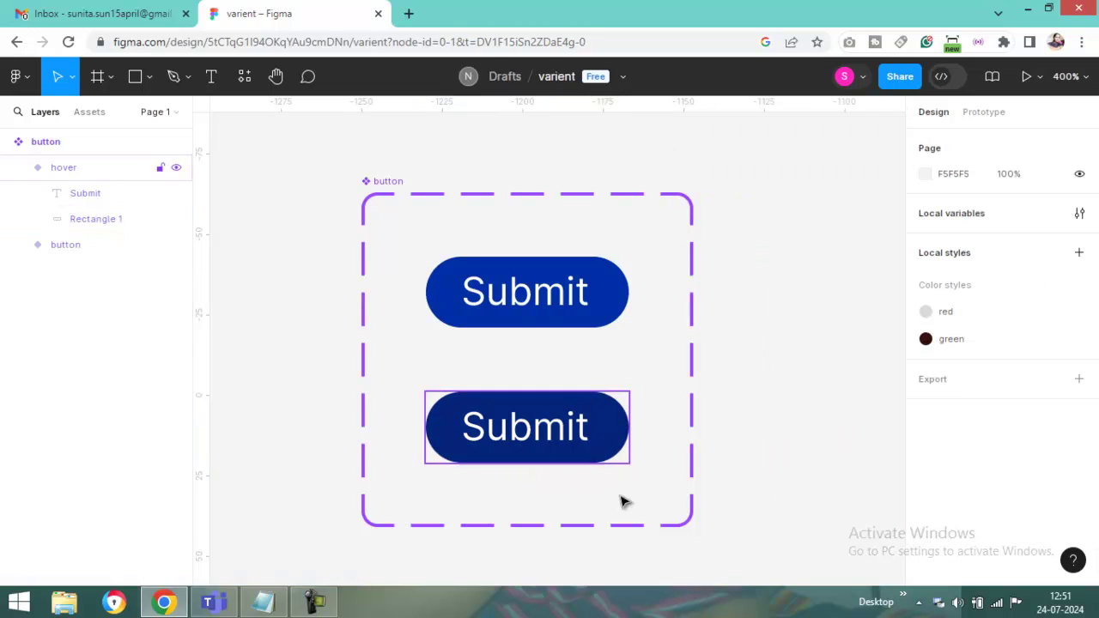
{"action": "scroll", "coordinate": [828, 477], "scroll_direction": "down", "scroll_amount": 1}
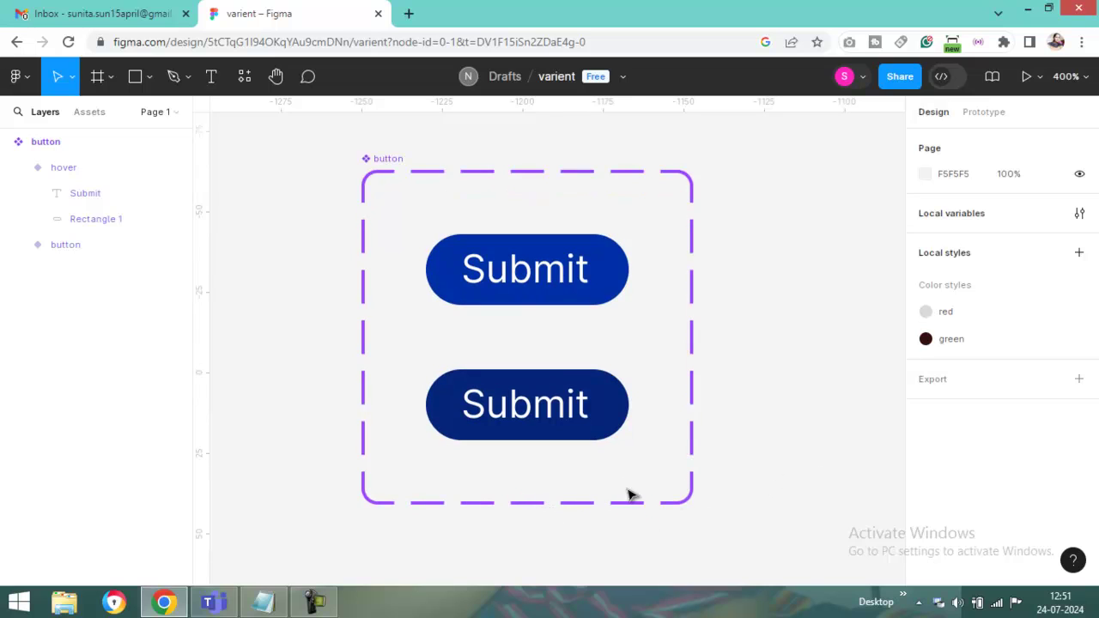
{"action": "left_click", "coordinate": [371, 170]}
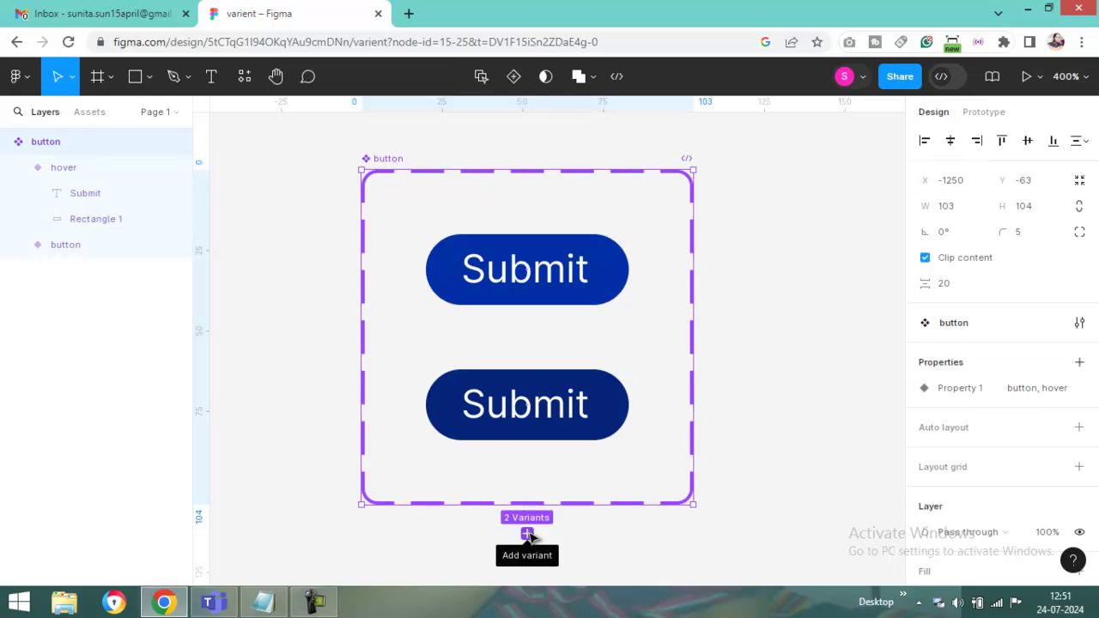
Step: Add a third variant and set its Property 1 value to 'active'
{"action": "left_click", "coordinate": [527, 534]}
{"action": "scroll", "coordinate": [624, 472], "scroll_direction": "down", "scroll_amount": 1}
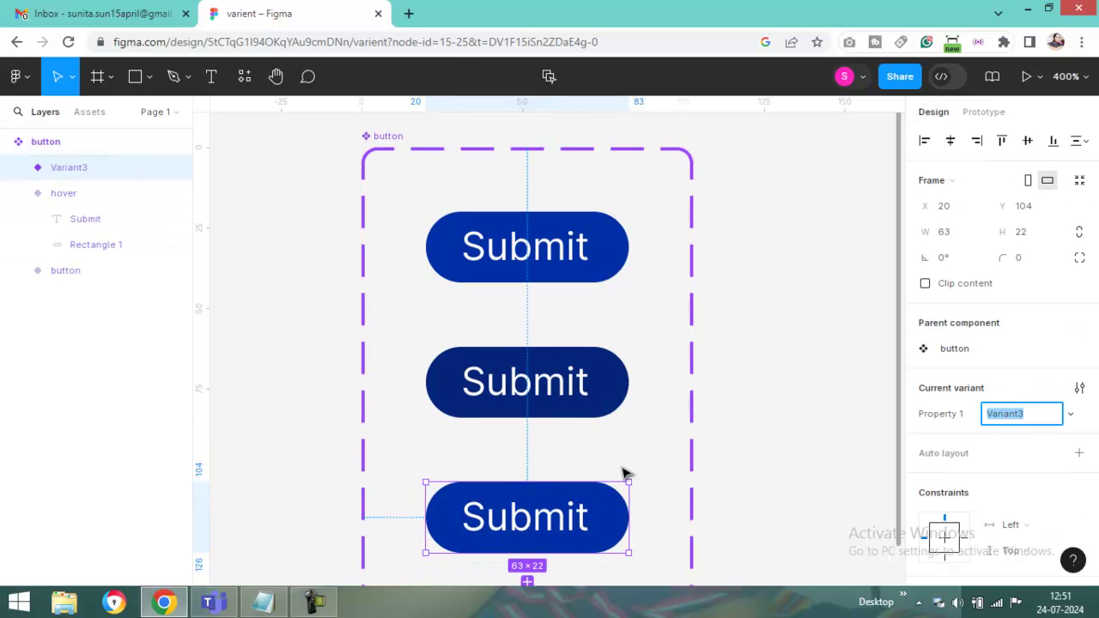
{"action": "left_click", "coordinate": [821, 437]}
{"action": "left_click", "coordinate": [620, 532]}
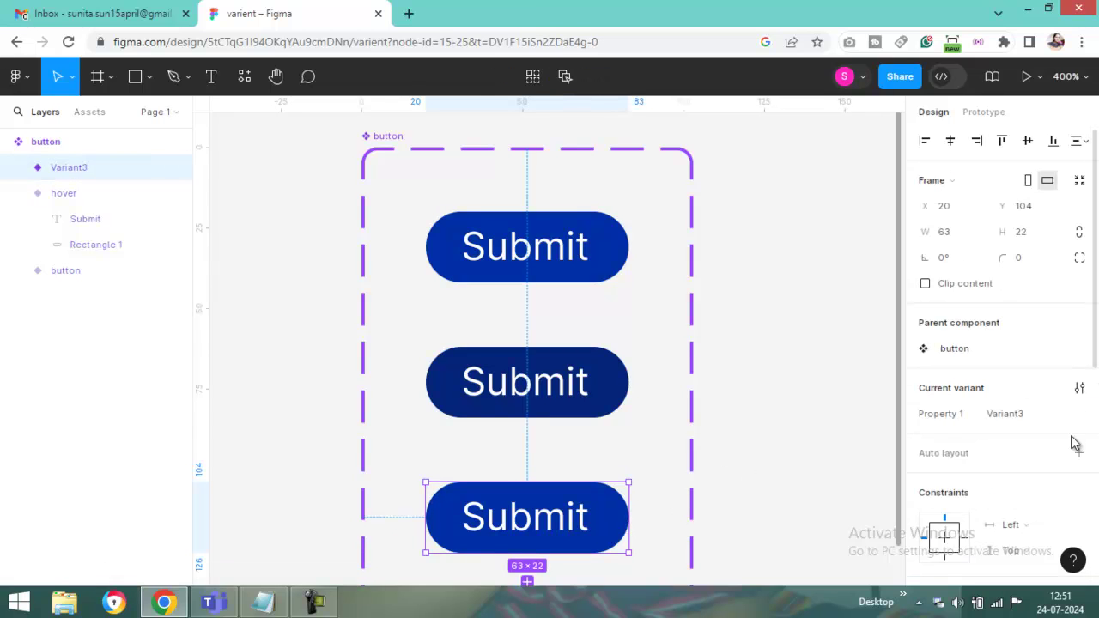
{"action": "left_click", "coordinate": [1033, 415]}
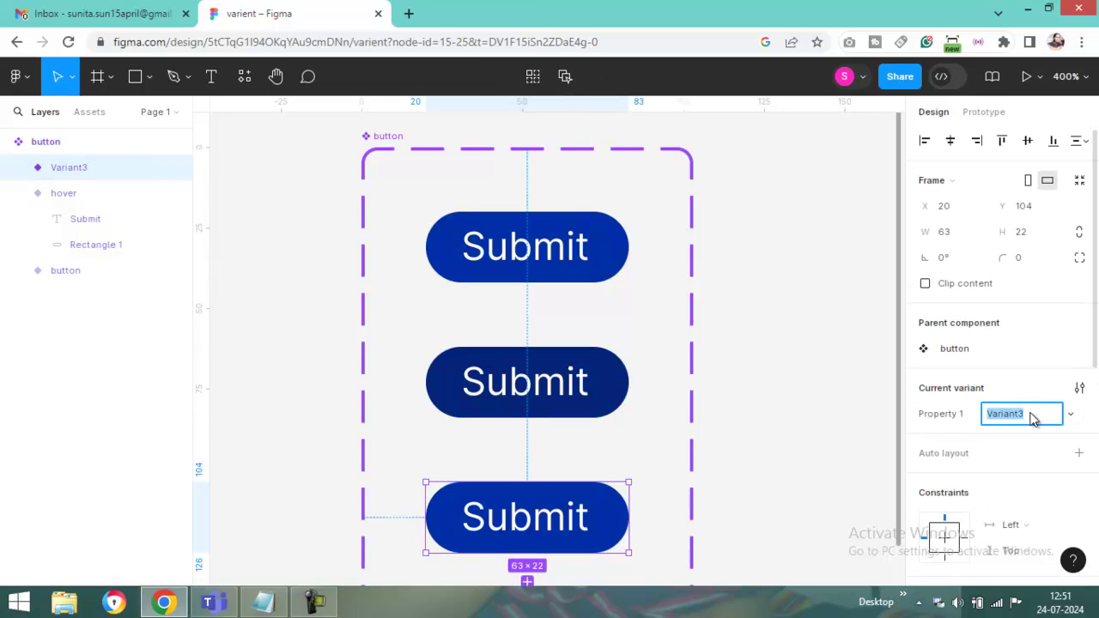
{"action": "type", "text": "active"}
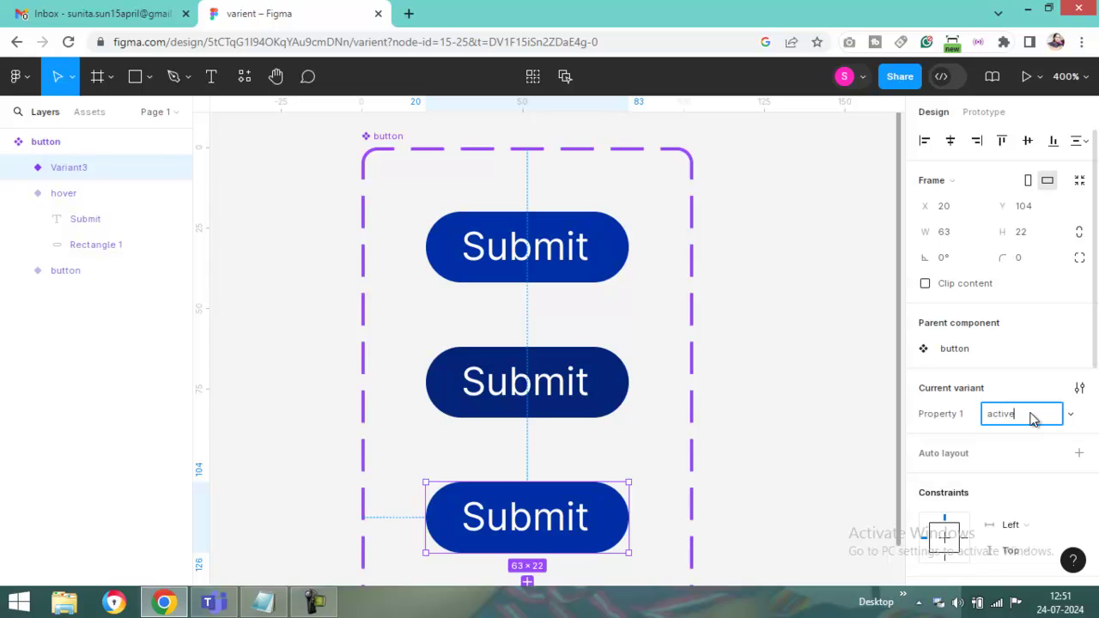
{"action": "left_click", "coordinate": [829, 456]}
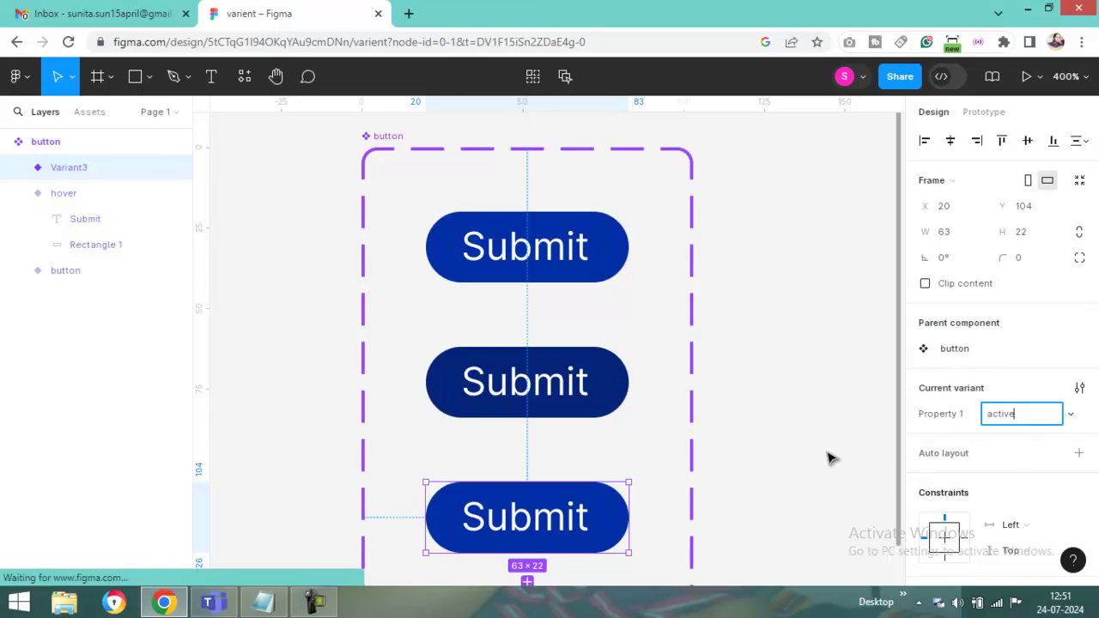
Step: Select the active variant and bring its 012FA5 selection colour into view
{"action": "scroll", "coordinate": [525, 459], "scroll_direction": "down", "scroll_amount": 1}
{"action": "scroll", "coordinate": [525, 460], "scroll_direction": "down", "scroll_amount": 1}
{"action": "left_click", "coordinate": [601, 449]}
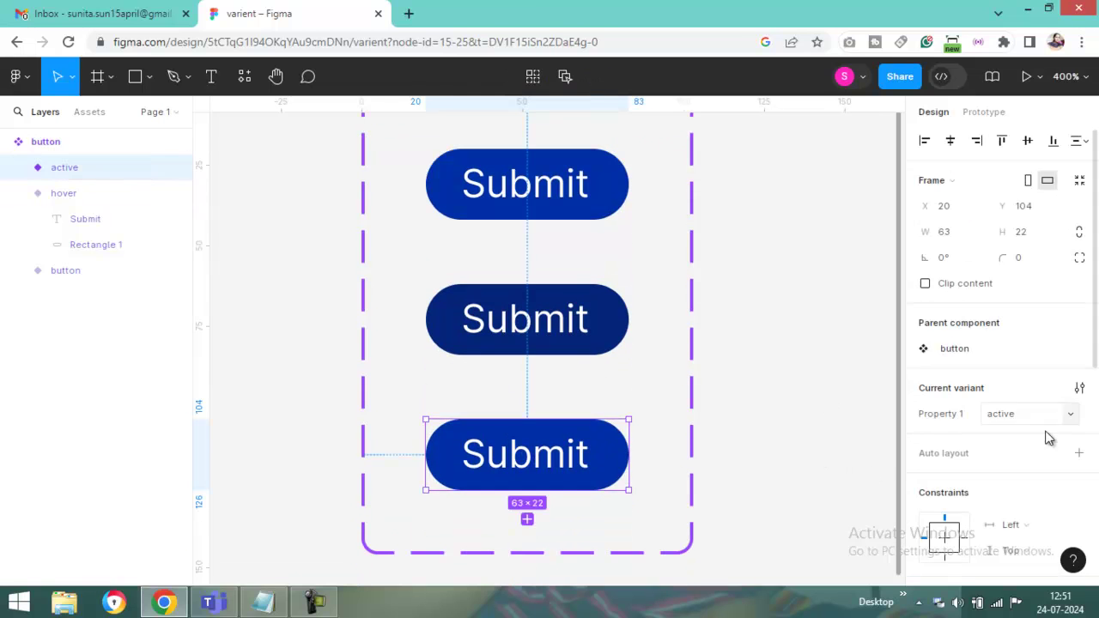
{"action": "scroll", "coordinate": [1043, 507], "scroll_direction": "down", "scroll_amount": 2}
{"action": "scroll", "coordinate": [1041, 506], "scroll_direction": "down", "scroll_amount": 3}
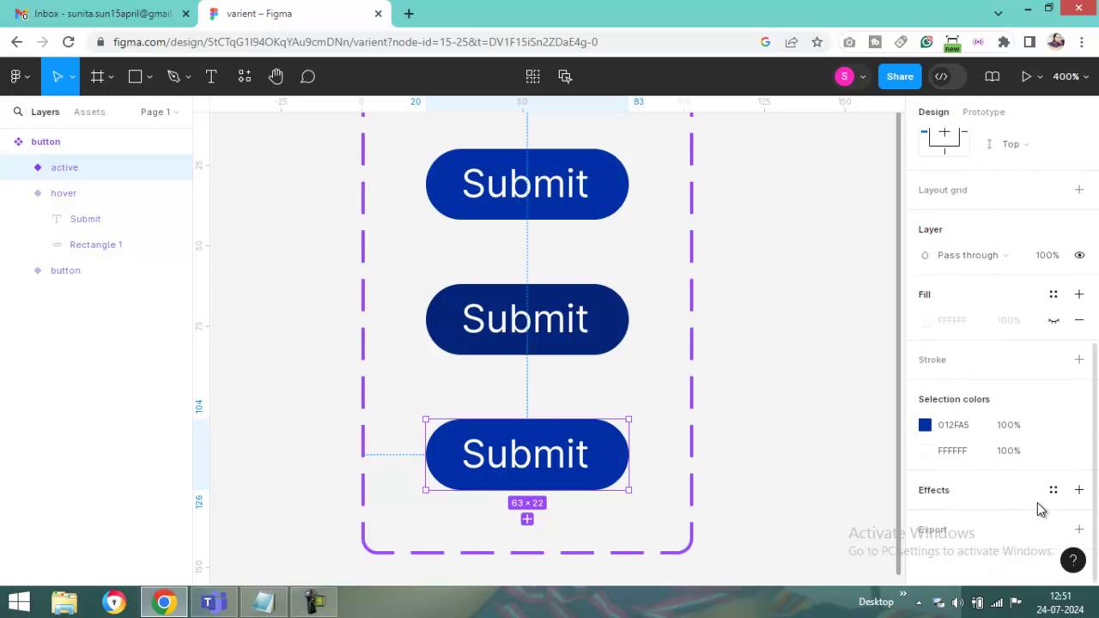
Step: Change the active pill's 012FA5 fill to 000B27 in the colour picker
{"action": "left_click", "coordinate": [925, 422]}
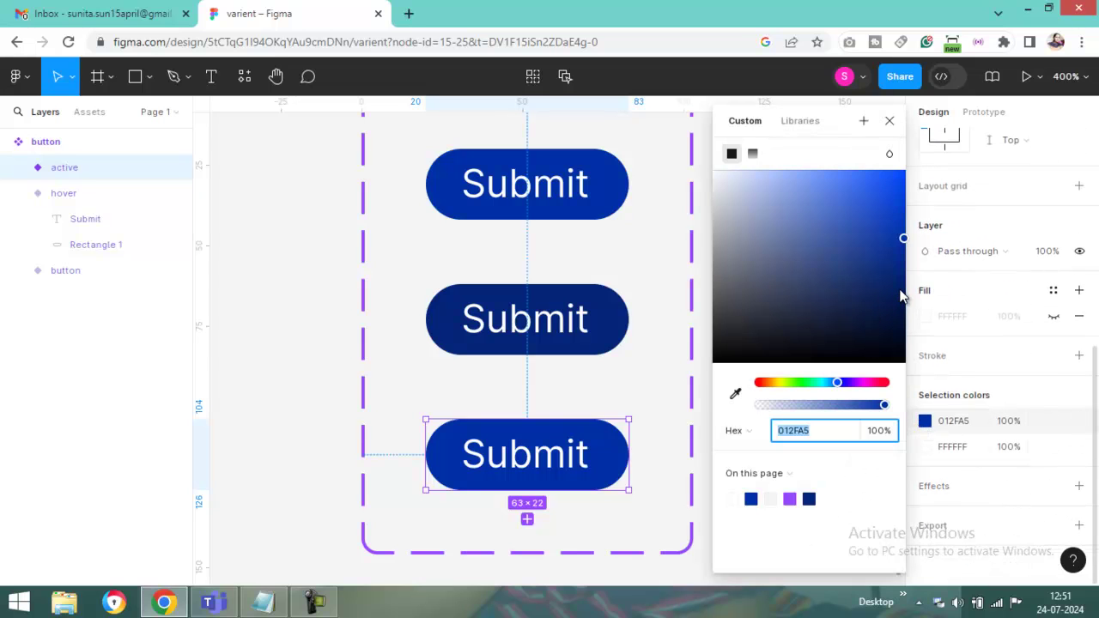
{"action": "left_click_drag", "start_coordinate": [900, 293], "coordinate": [905, 337]}
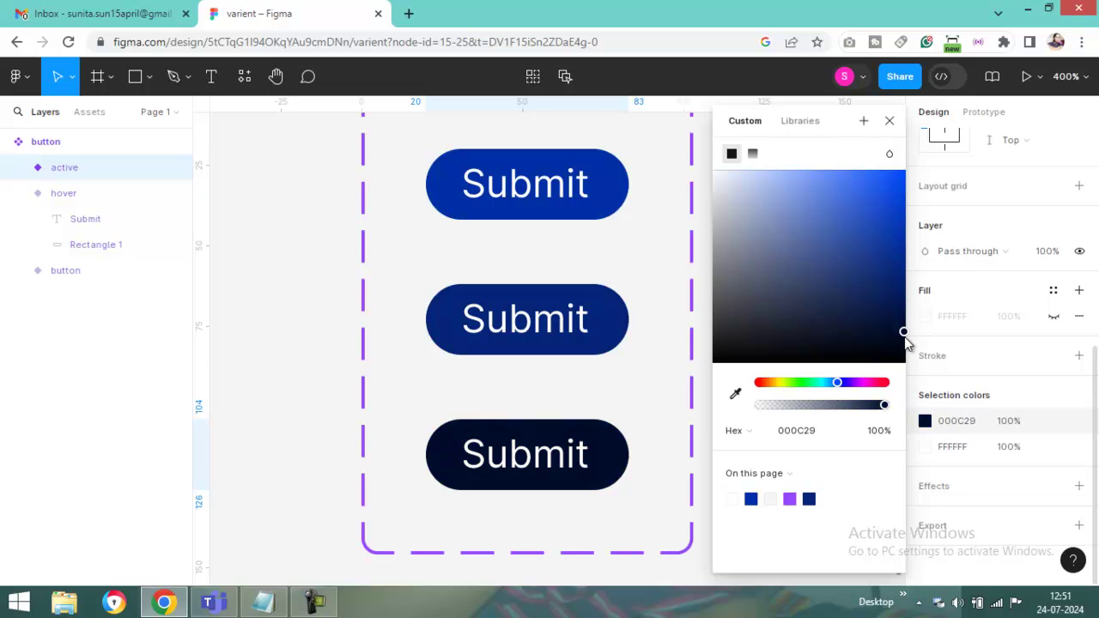
{"action": "left_click", "coordinate": [289, 309]}
{"action": "scroll", "coordinate": [709, 464], "scroll_direction": "up", "scroll_amount": 2}
{"action": "scroll", "coordinate": [711, 467], "scroll_direction": "down", "scroll_amount": 1}
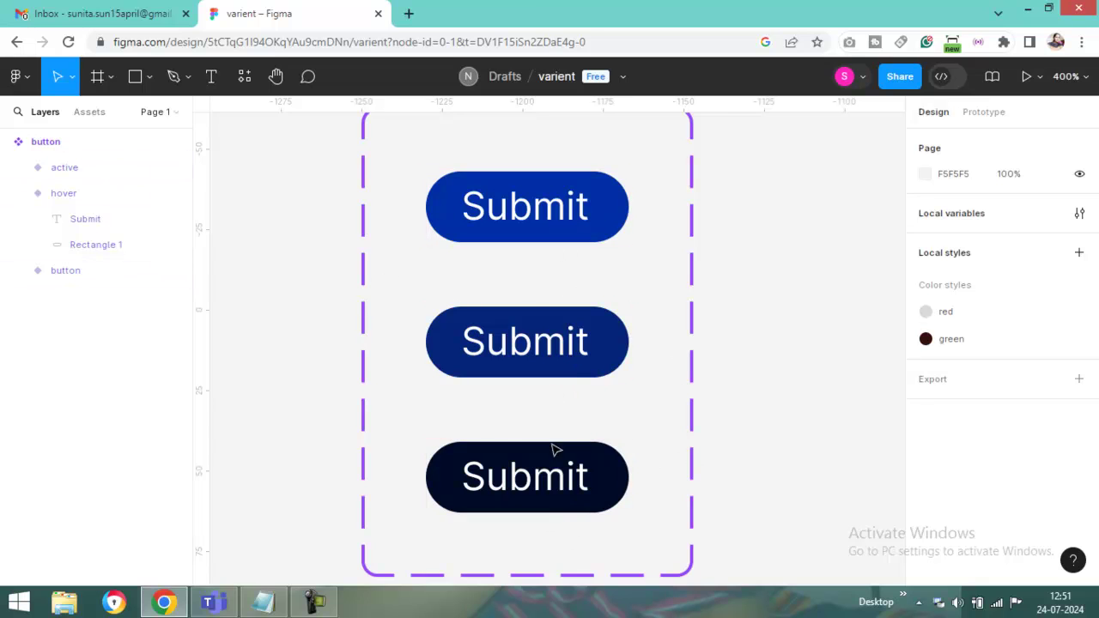
{"action": "scroll", "coordinate": [560, 392], "scroll_direction": "up", "scroll_amount": 1}
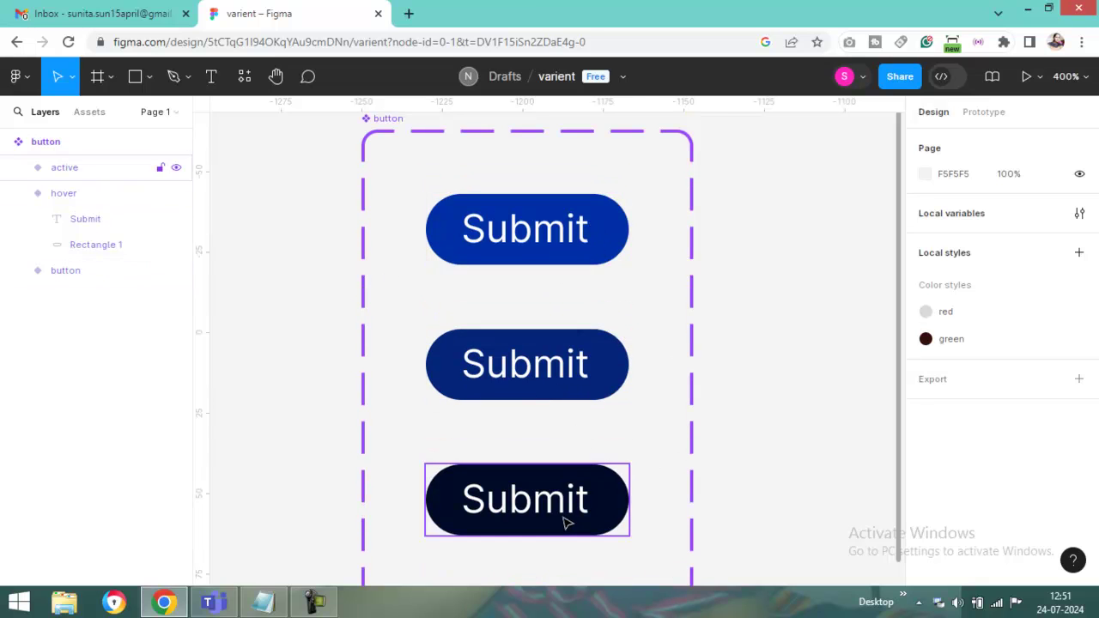
Step: Collapse the hover variant's and button component's layer lists in the Layers panel
{"action": "scroll", "coordinate": [572, 336], "scroll_direction": "up", "scroll_amount": 2}
{"action": "left_click", "coordinate": [321, 238]}
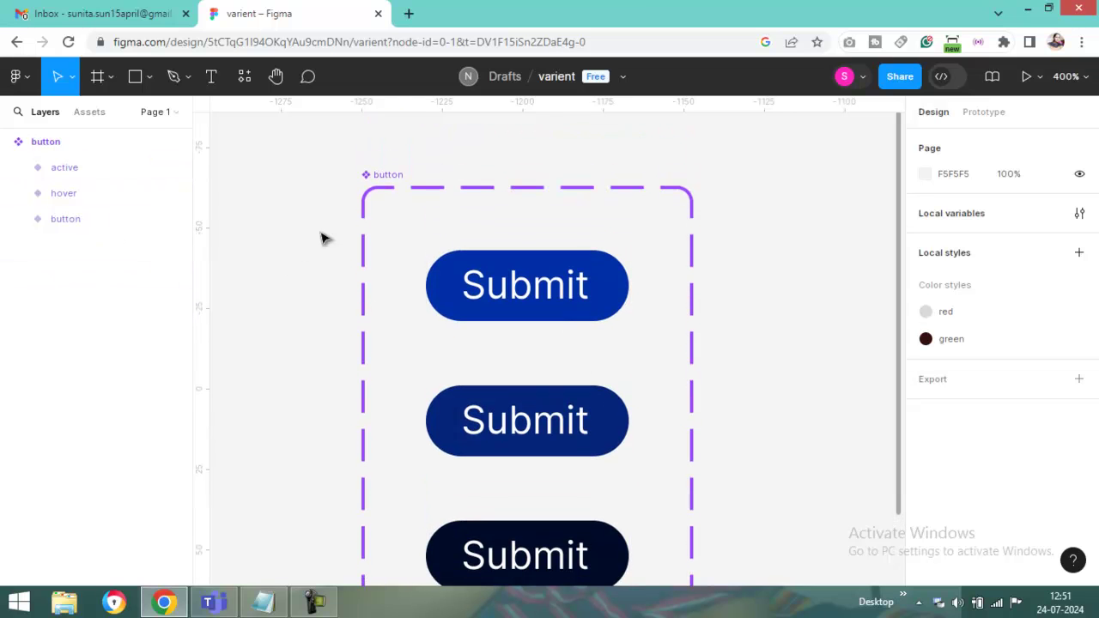
{"action": "left_click_drag", "start_coordinate": [302, 156], "coordinate": [761, 437]}
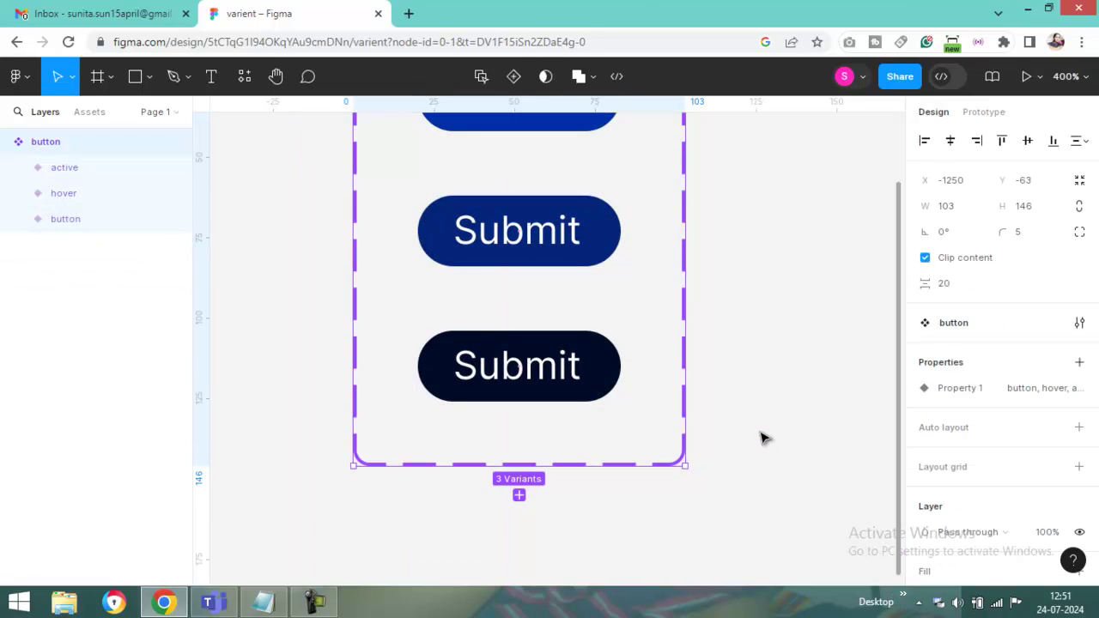
{"action": "left_click", "coordinate": [761, 437]}
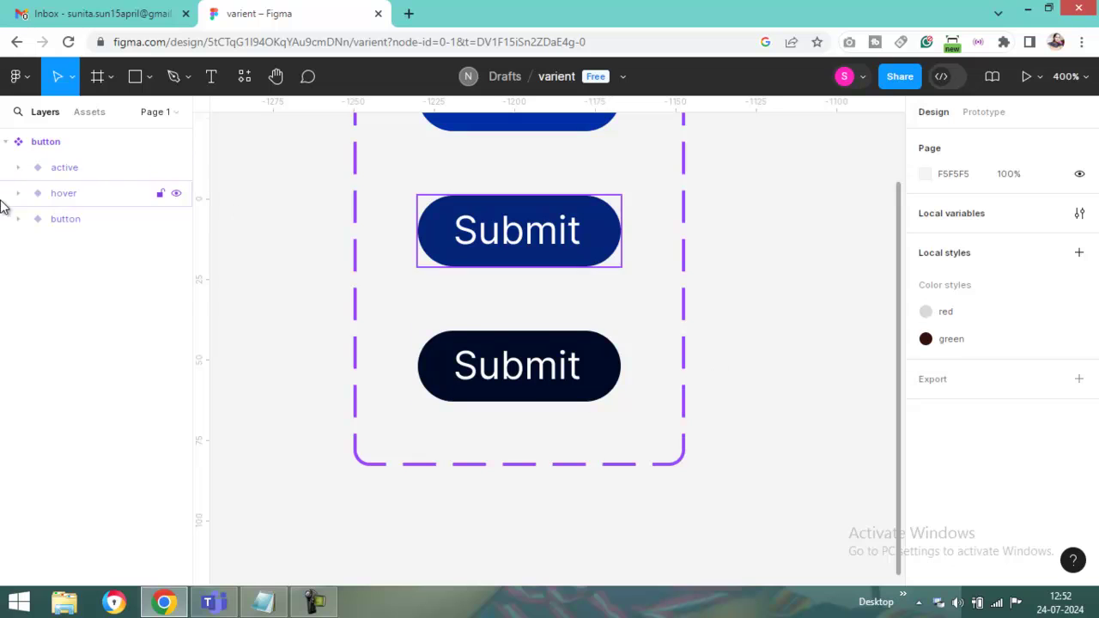
{"action": "left_click", "coordinate": [5, 146]}
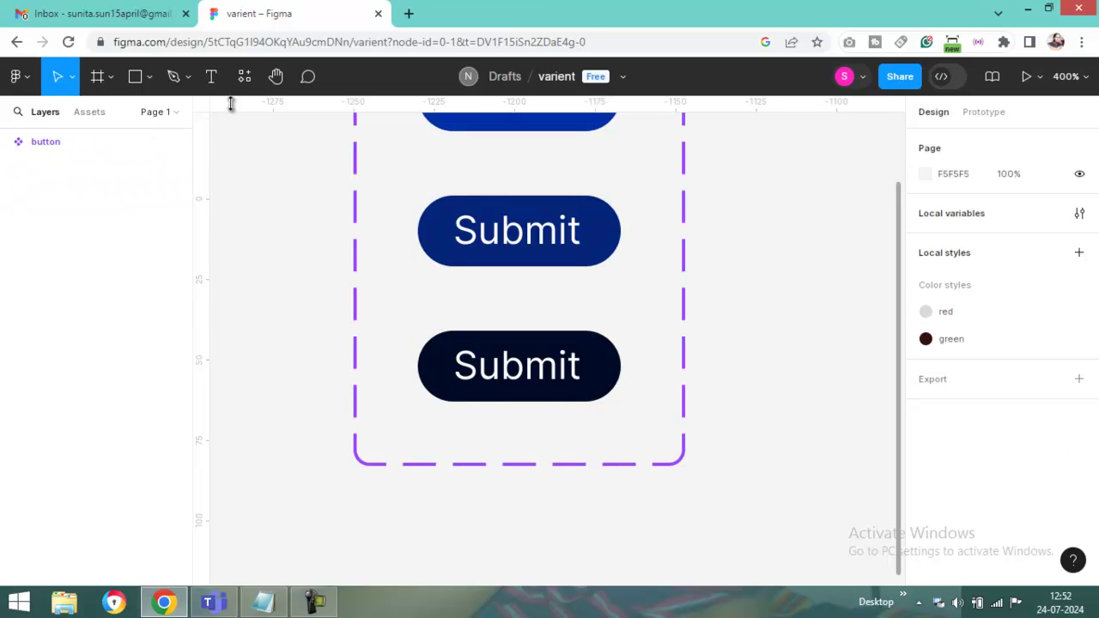
Step: Insert a button component instance found by searching 'butt' and place it right of the variant set
{"action": "left_click", "coordinate": [247, 79]}
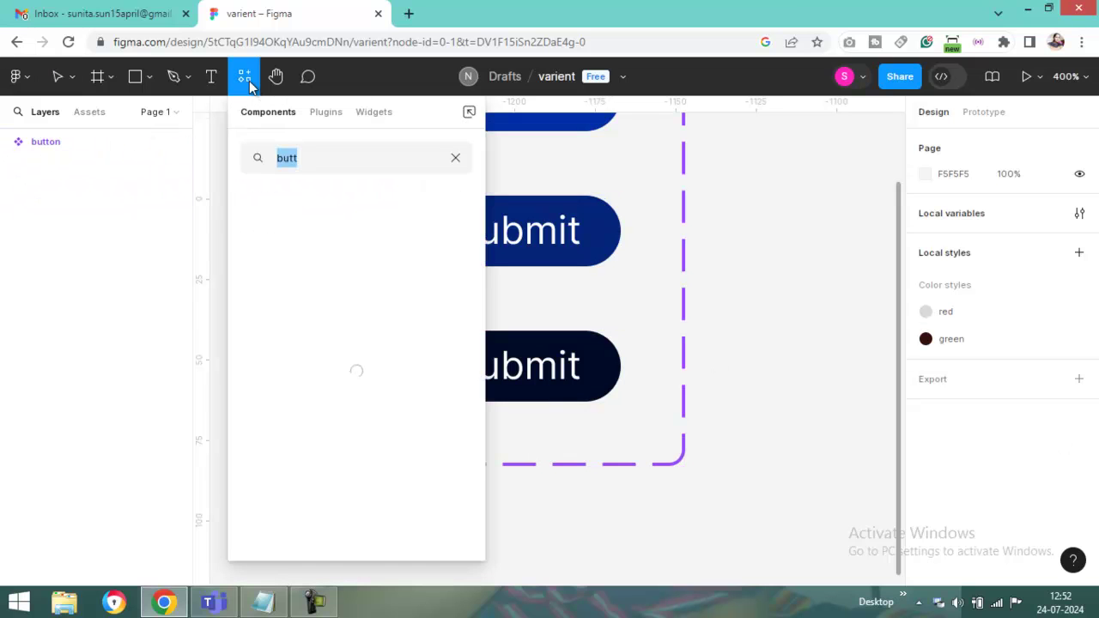
{"action": "left_click", "coordinate": [309, 155]}
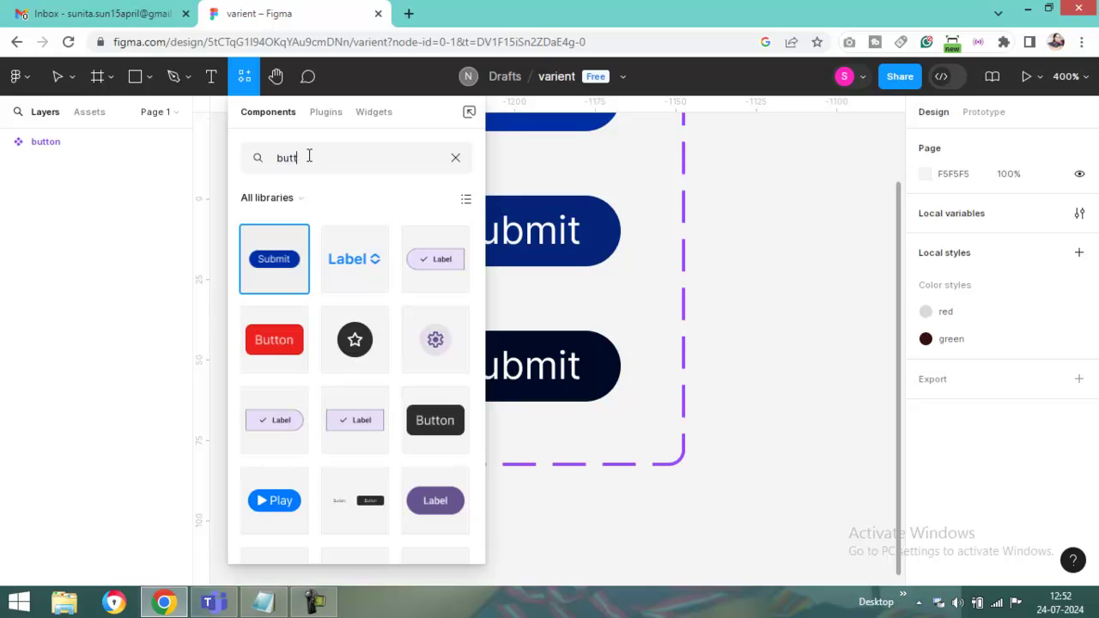
{"action": "left_click", "coordinate": [270, 290]}
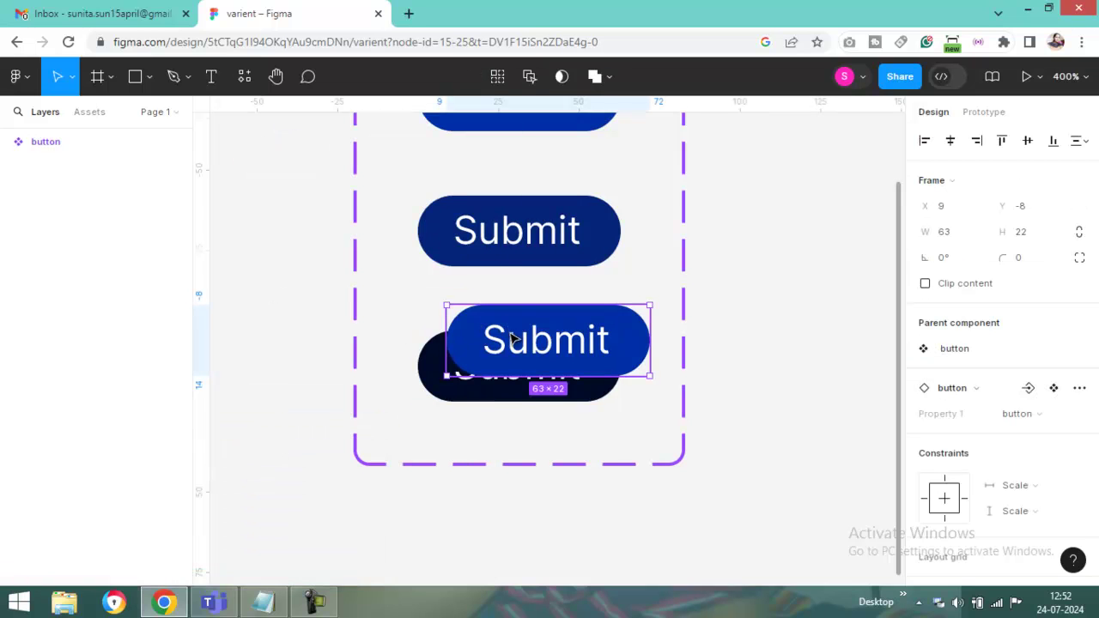
{"action": "left_click_drag", "start_coordinate": [456, 338], "coordinate": [734, 315]}
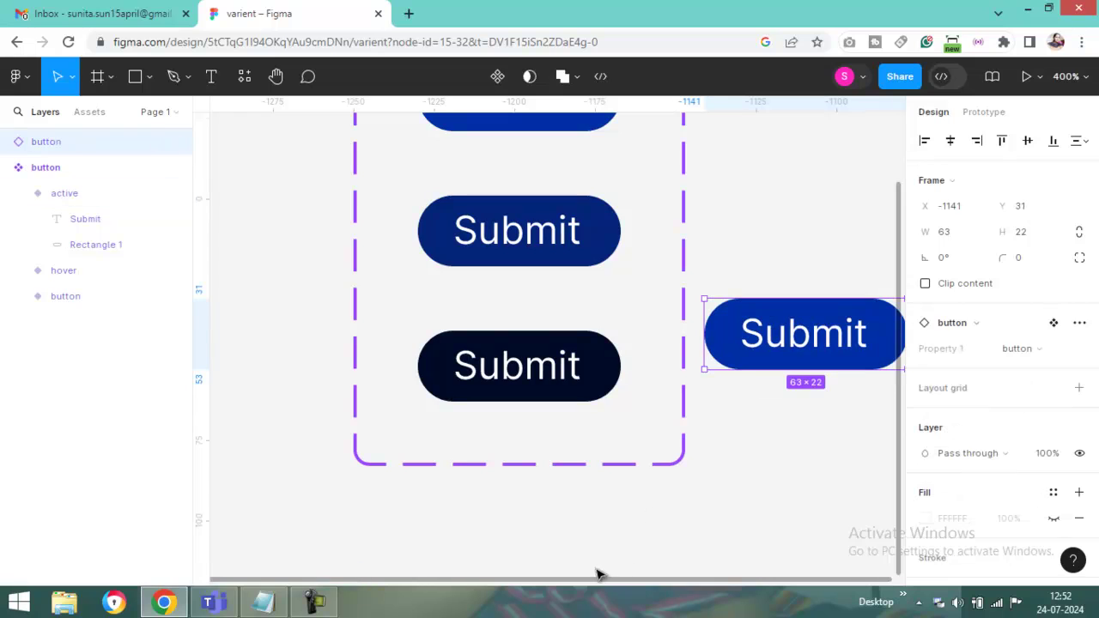
{"action": "scroll", "coordinate": [847, 559], "scroll_direction": "right", "scroll_amount": 5}
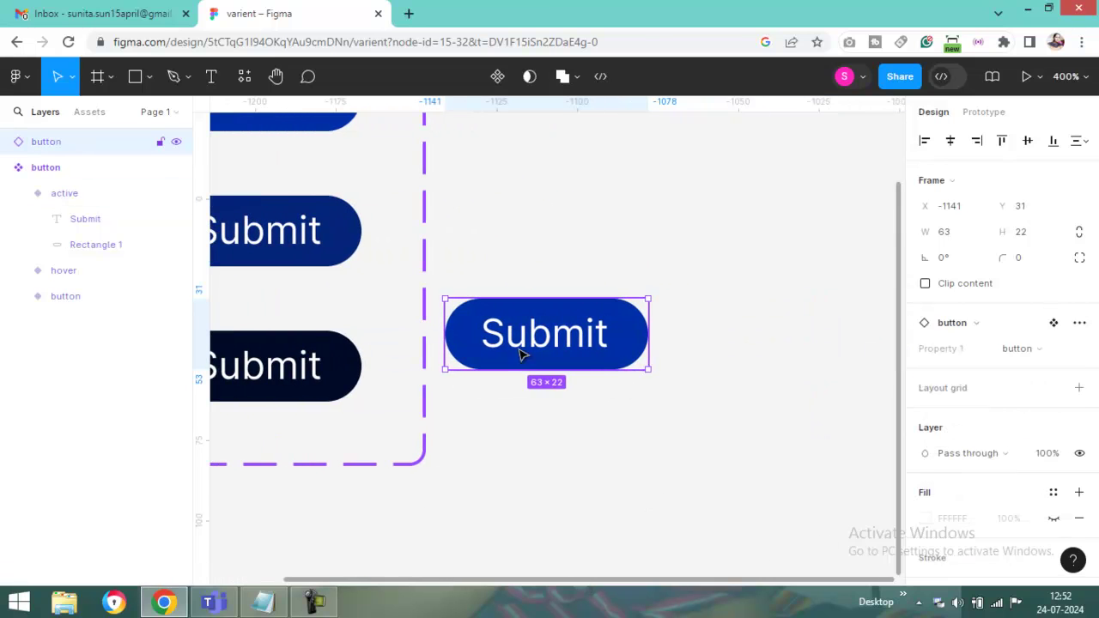
{"action": "left_click_drag", "start_coordinate": [625, 343], "coordinate": [729, 343]}
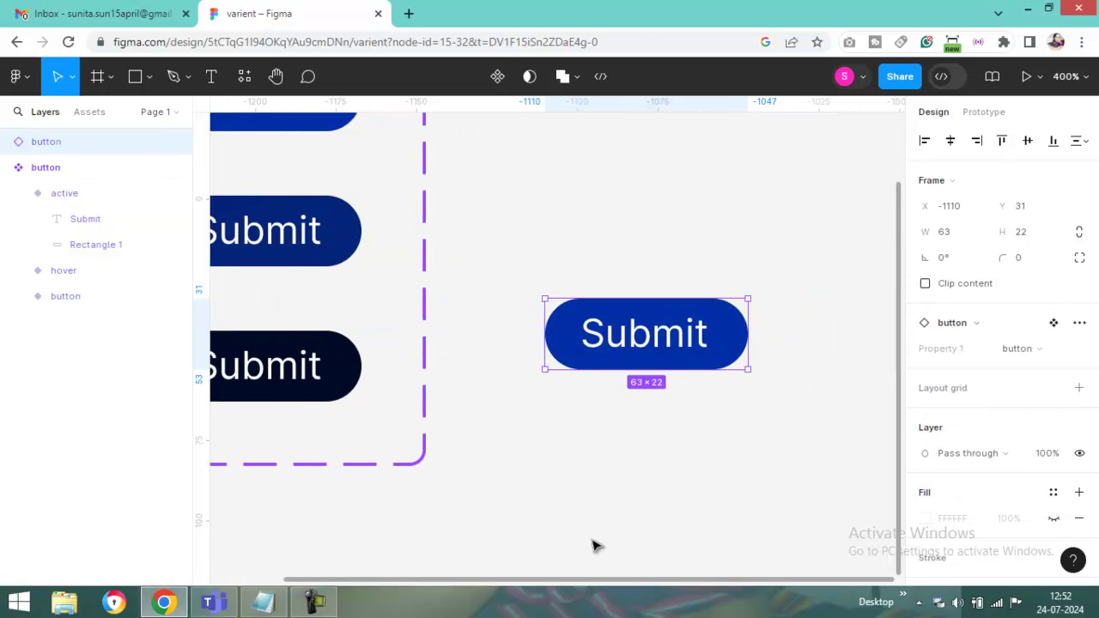
{"action": "scroll", "coordinate": [645, 545], "scroll_direction": "right", "scroll_amount": 5}
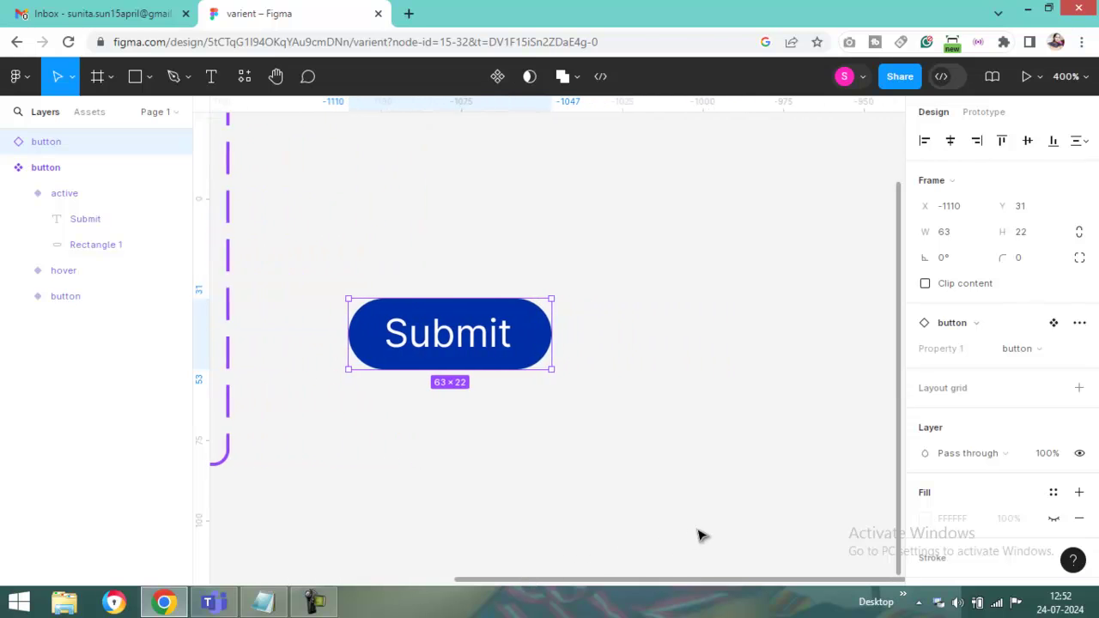
{"action": "left_click_drag", "start_coordinate": [505, 352], "coordinate": [585, 300]}
Step: Switch the Submit instance's Property 1 from hover to active, leaving it with the near-black navy fill
{"action": "left_click", "coordinate": [743, 314]}
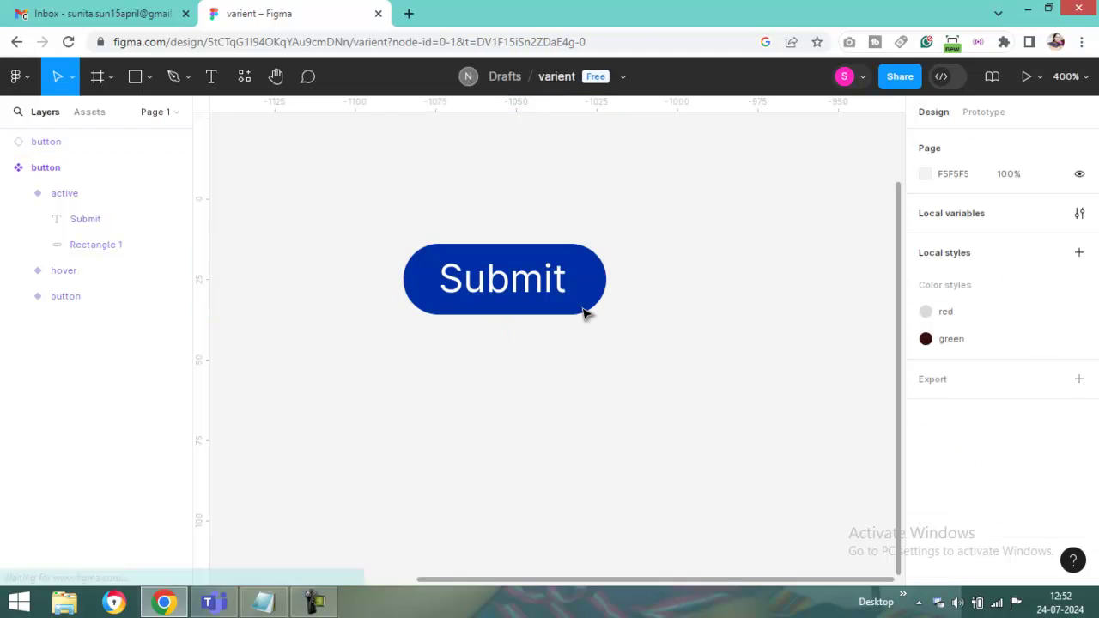
{"action": "left_click", "coordinate": [584, 312]}
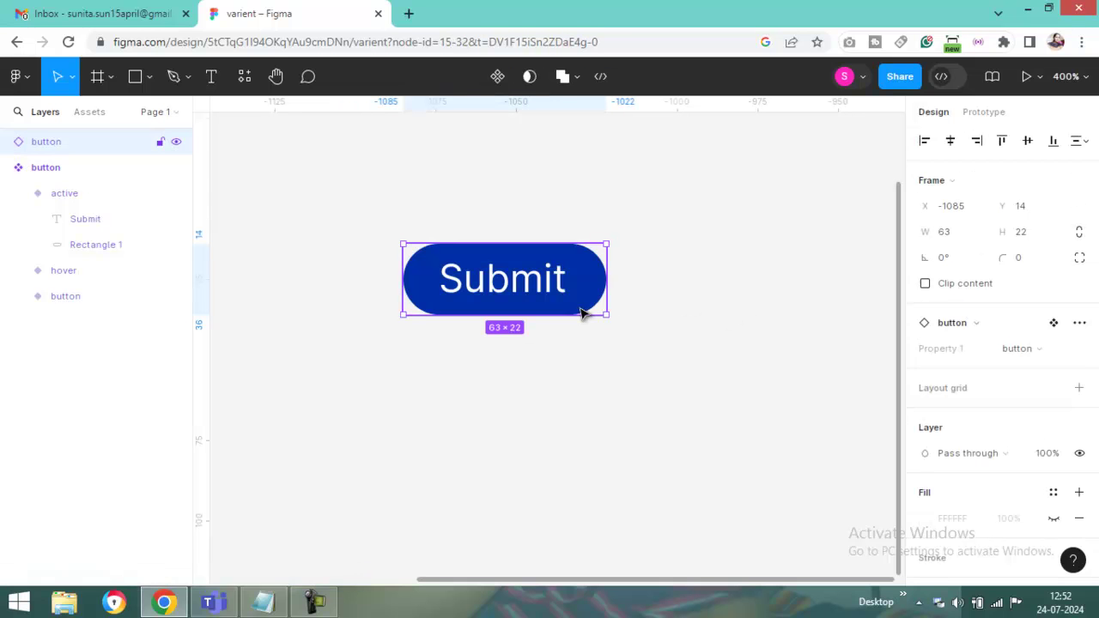
{"action": "left_click", "coordinate": [1051, 351]}
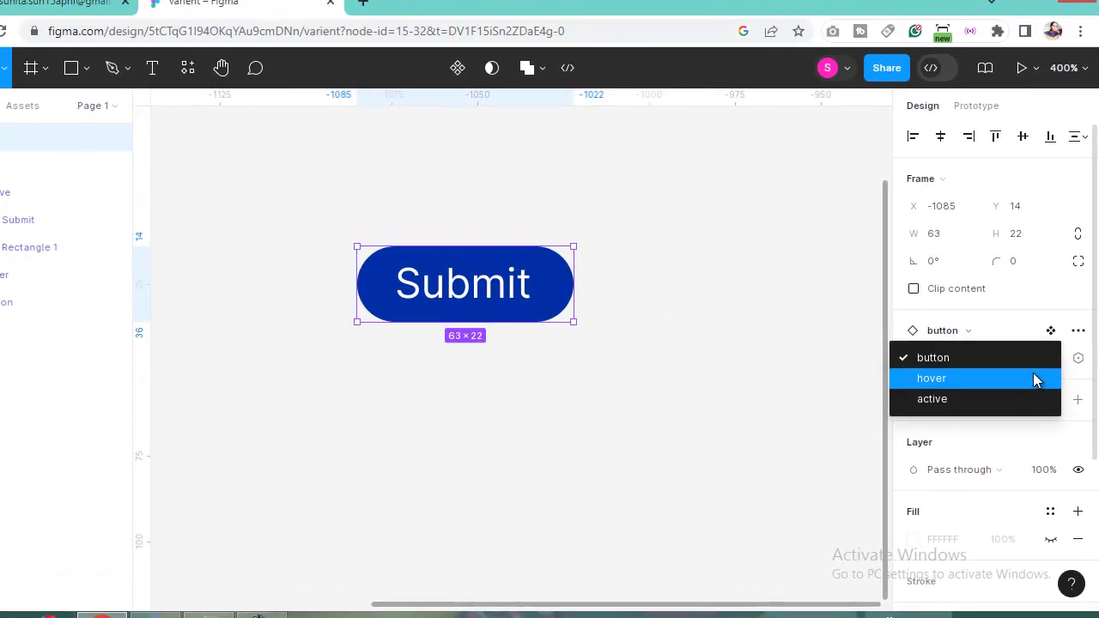
{"action": "left_click", "coordinate": [1032, 378]}
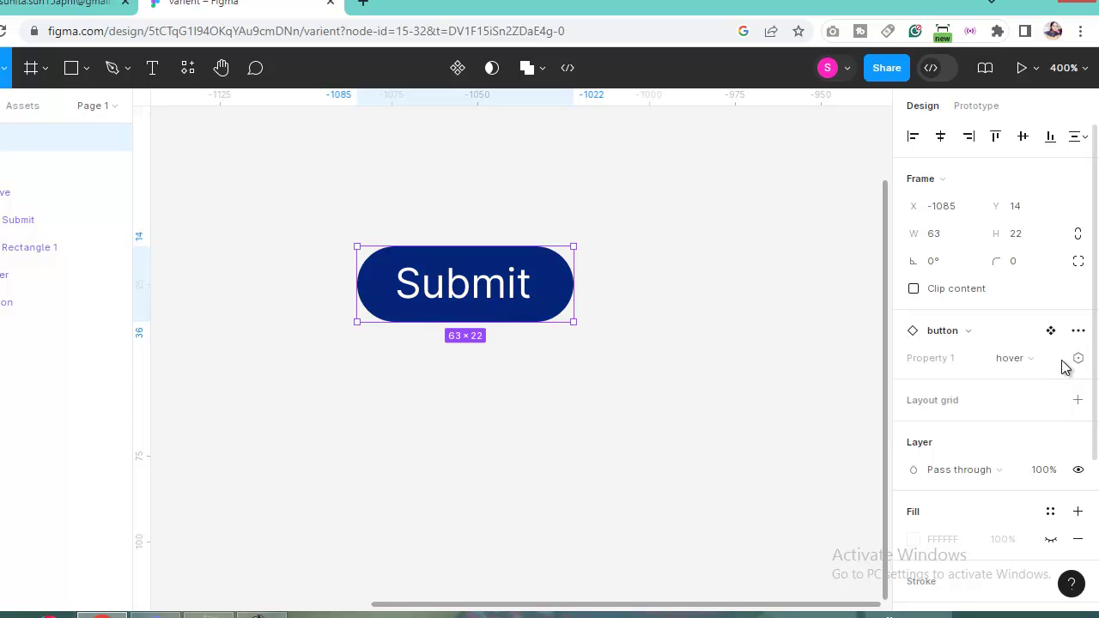
{"action": "left_click", "coordinate": [1051, 358]}
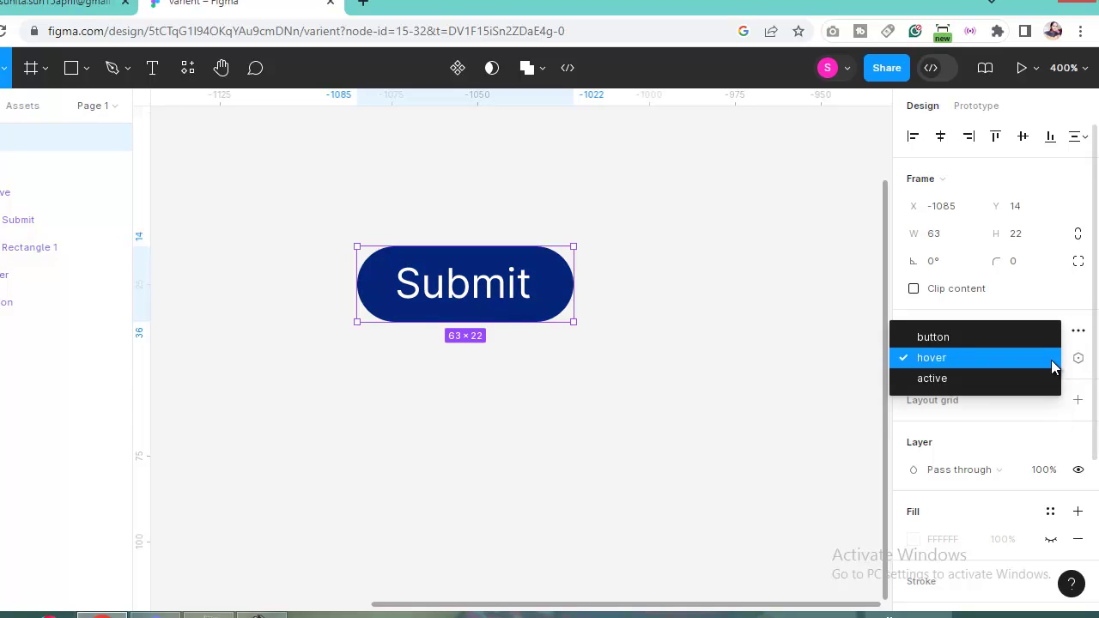
{"action": "left_click", "coordinate": [966, 381]}
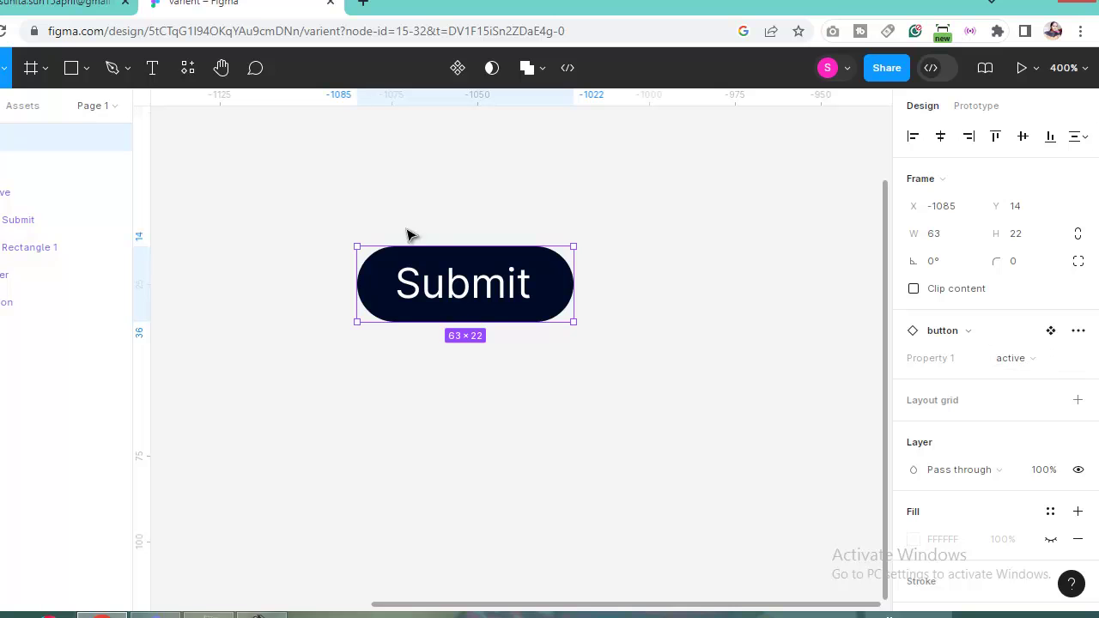
{"action": "left_click", "coordinate": [480, 210]}
{"action": "left_click_drag", "start_coordinate": [273, 213], "coordinate": [687, 472]}
{"action": "left_click", "coordinate": [386, 217]}
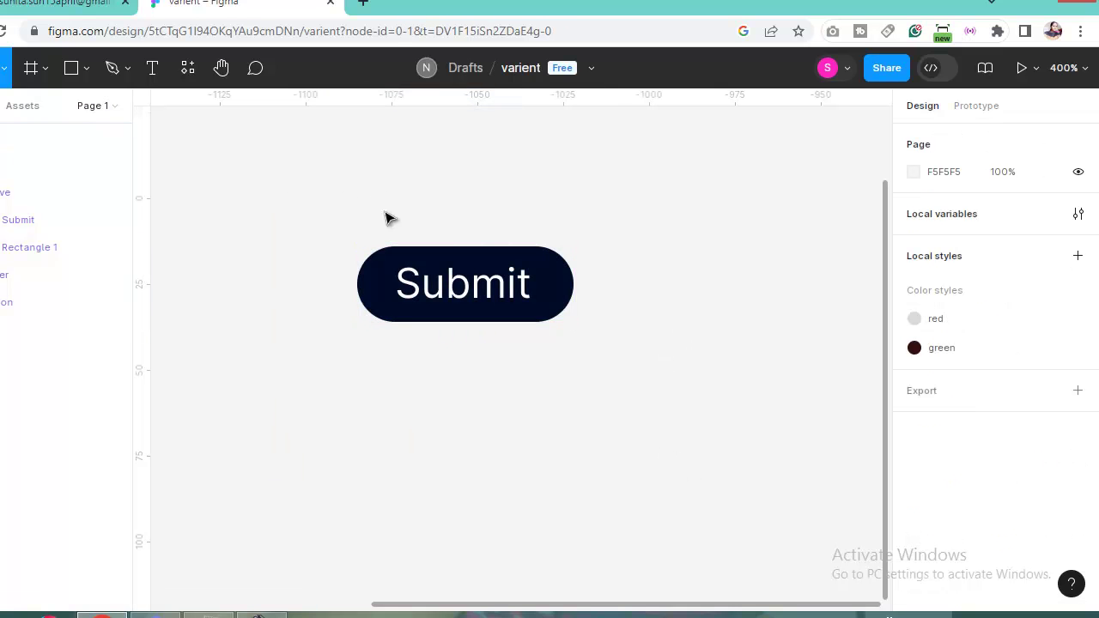